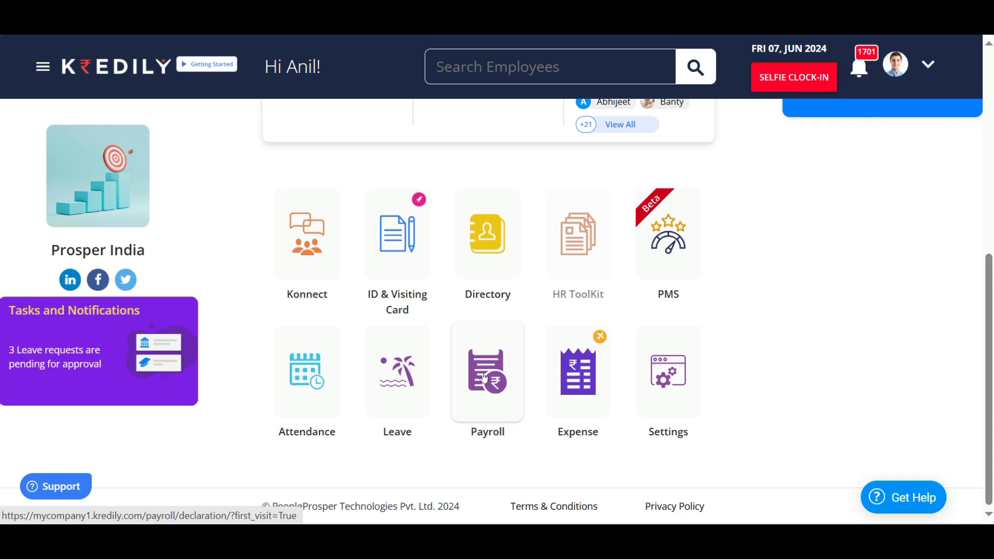
- Open My Profile from the side navigation menu and reveal the remaining profile sections
scroll(527, 421, up, 8)
scroll(527, 421, down, 8)
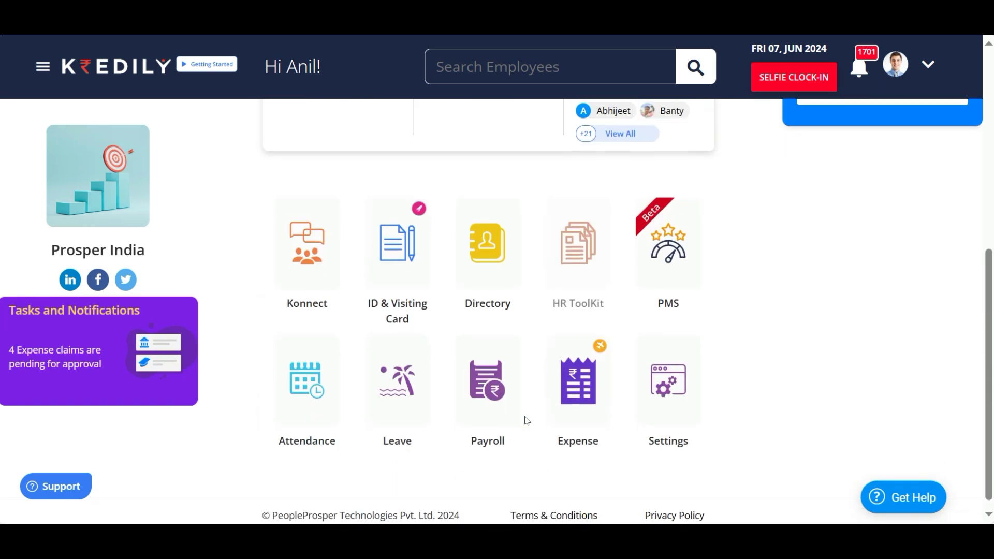
click(44, 66)
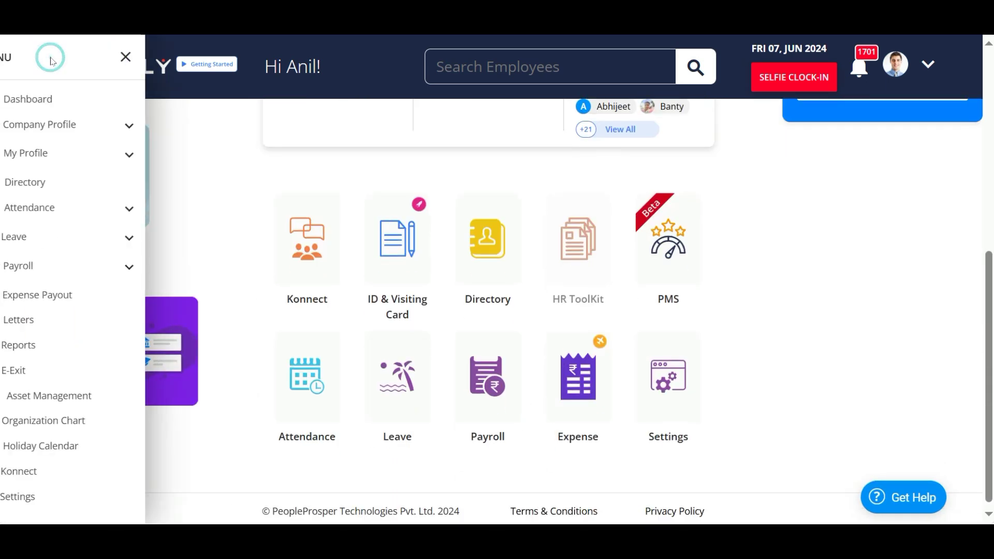
click(54, 154)
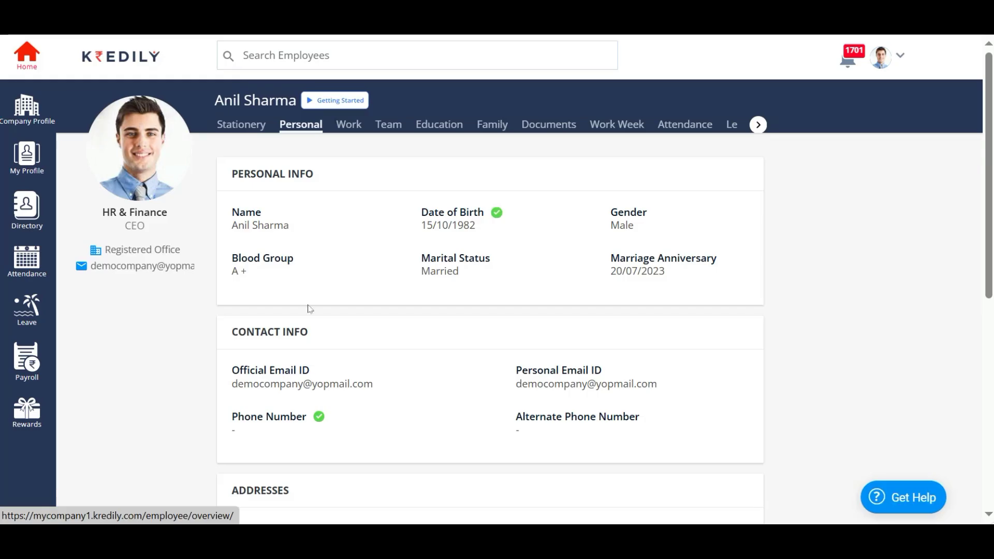
click(756, 125)
- On the FY 2024-2025 payroll Declaration page, select the Old Tax Scheme
click(637, 125)
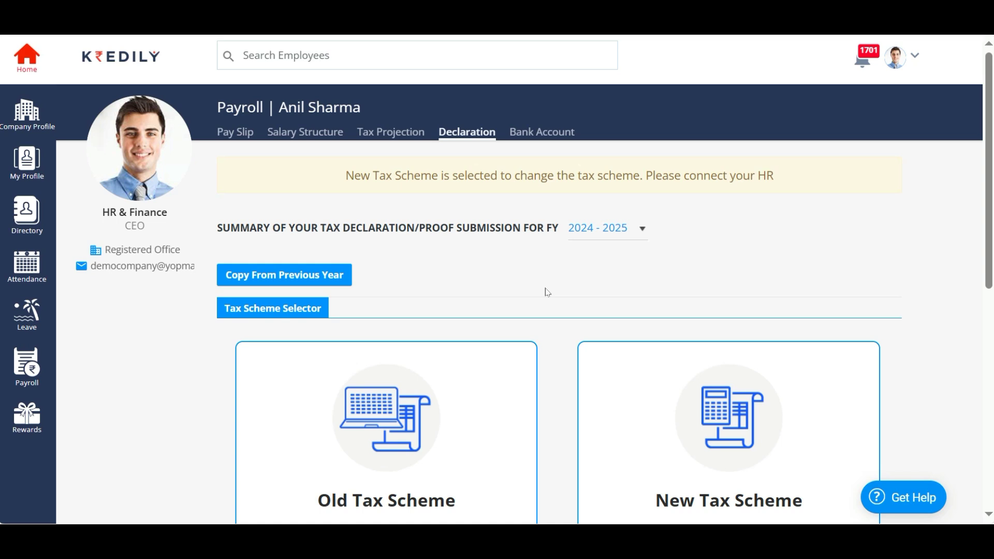
scroll(547, 293, down, 3)
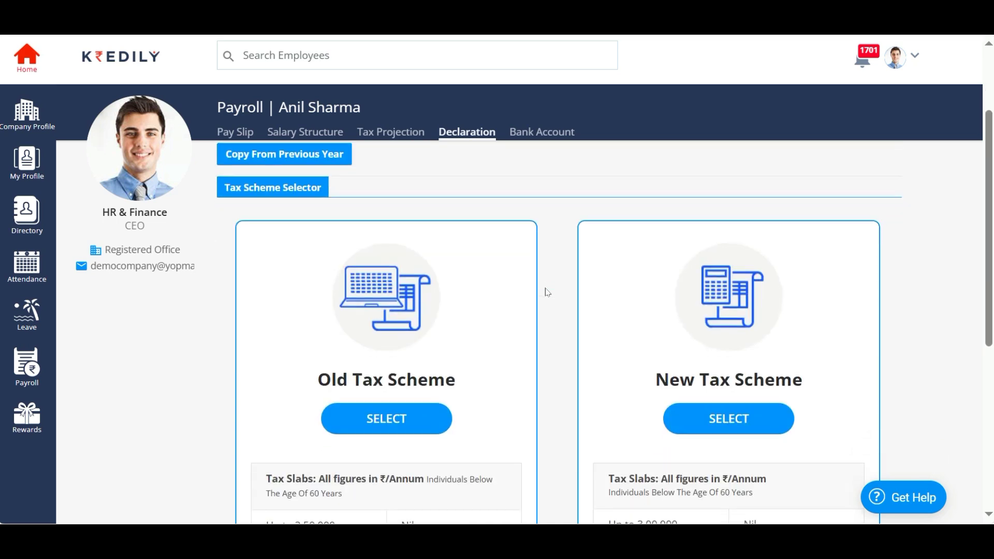
scroll(548, 293, down, 3)
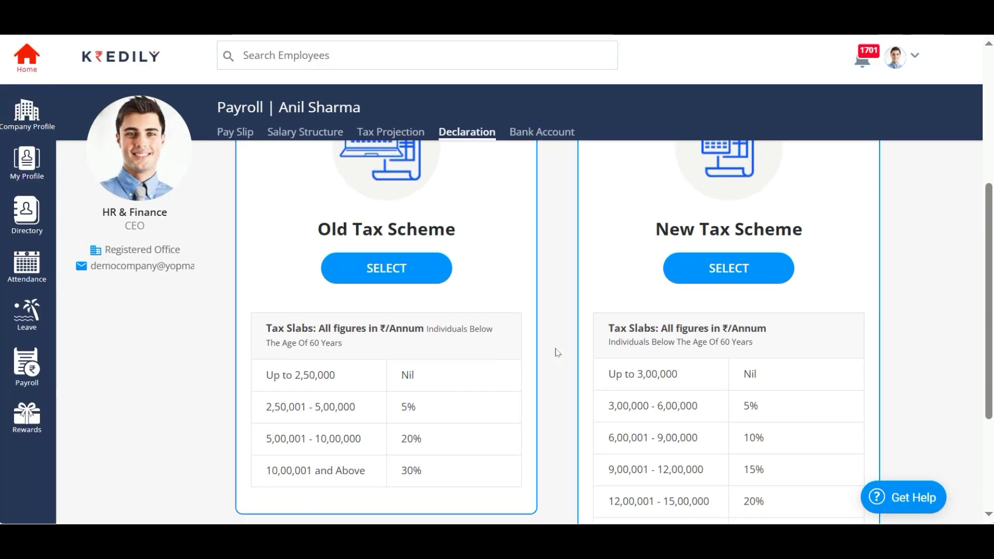
scroll(557, 352, up, 3)
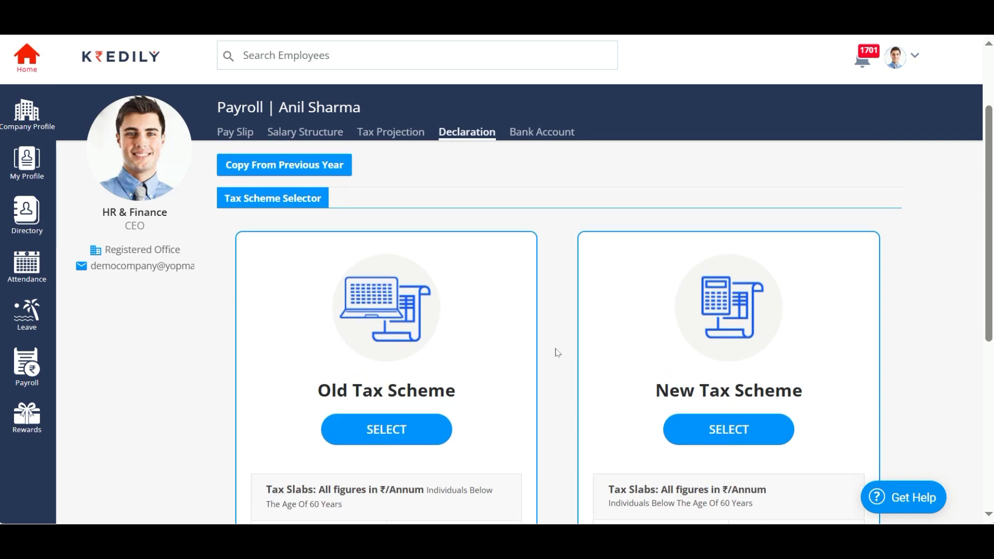
scroll(557, 353, down, 5)
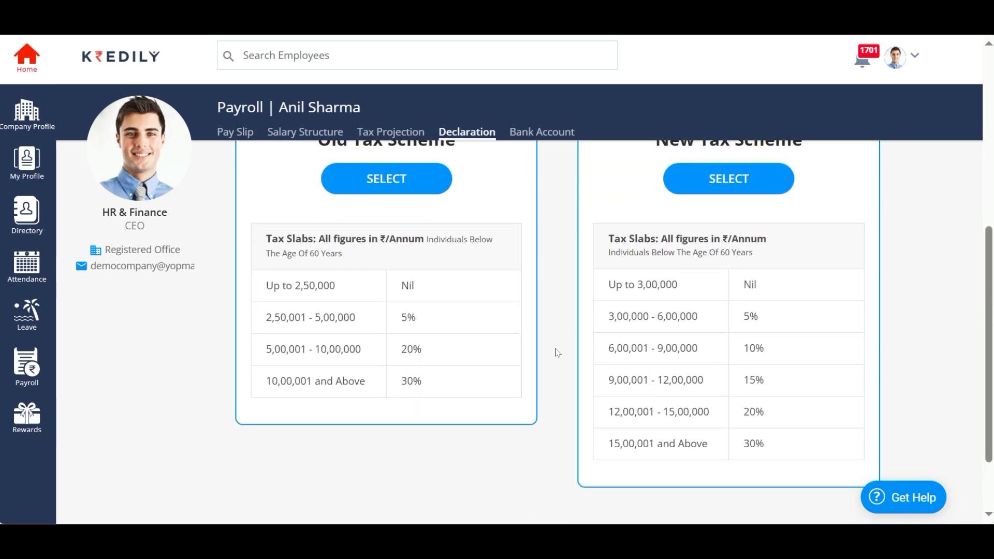
scroll(558, 353, up, 4)
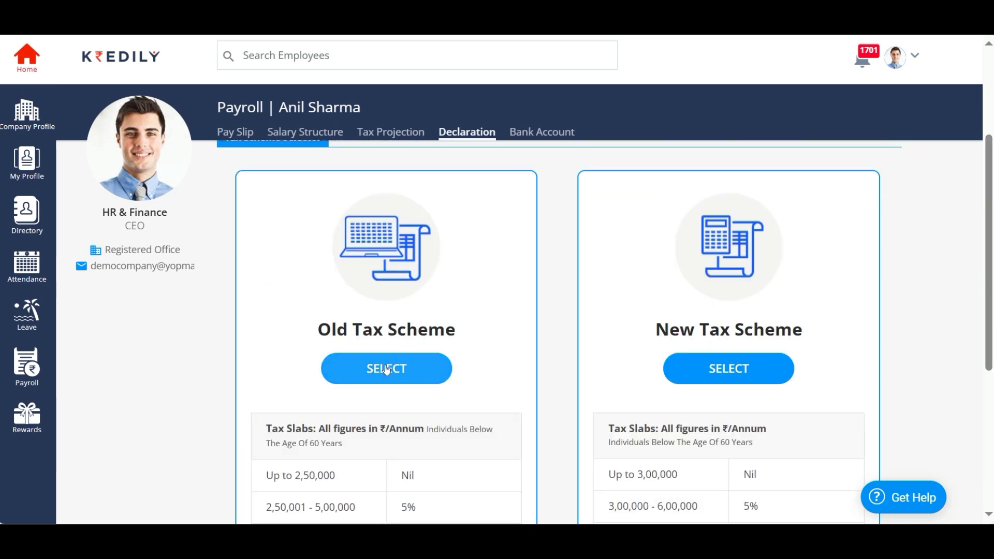
click(386, 369)
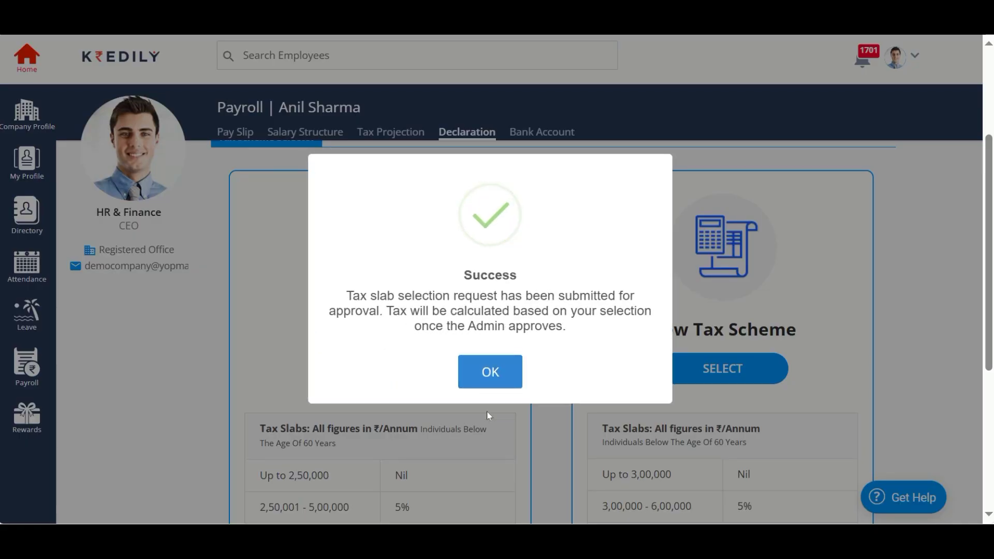
- Dismiss the success dialog and open the Deduction tab's Section 80C list
click(488, 377)
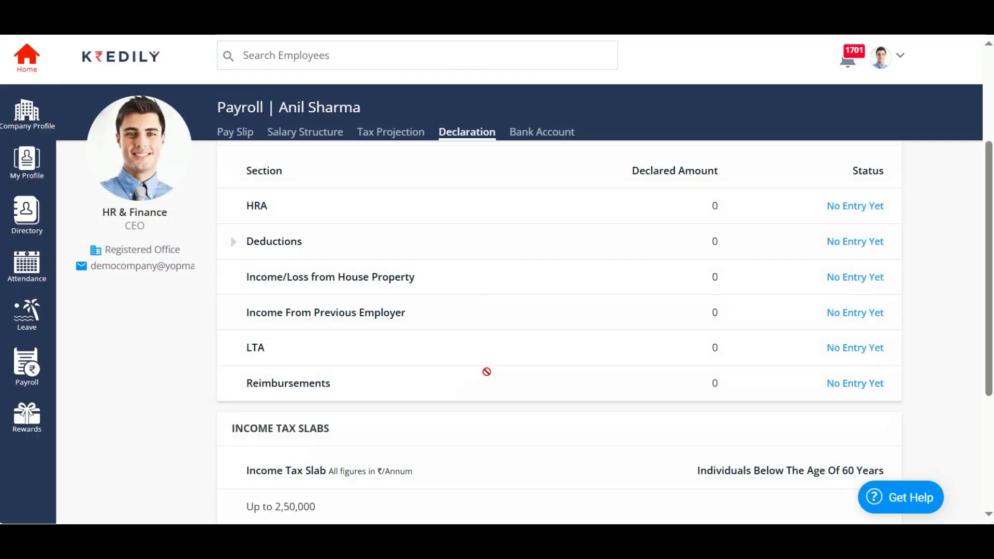
scroll(487, 372, up, 1)
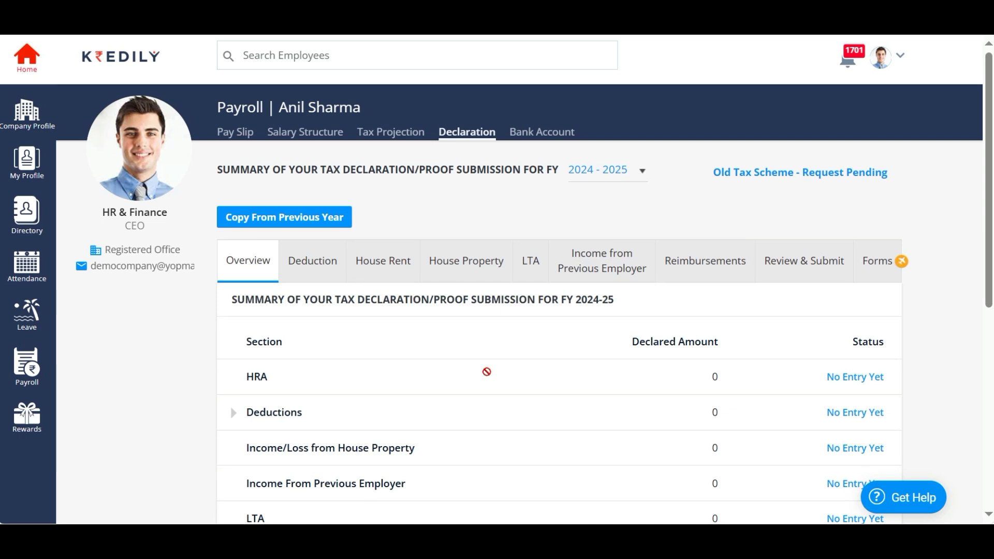
click(308, 259)
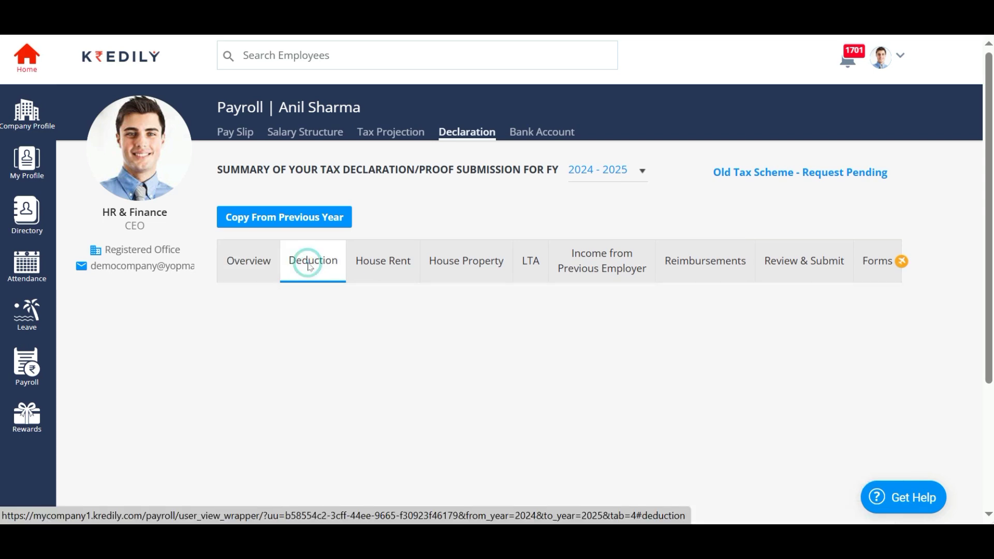
scroll(480, 382, down, 1)
scroll(480, 382, down, 4)
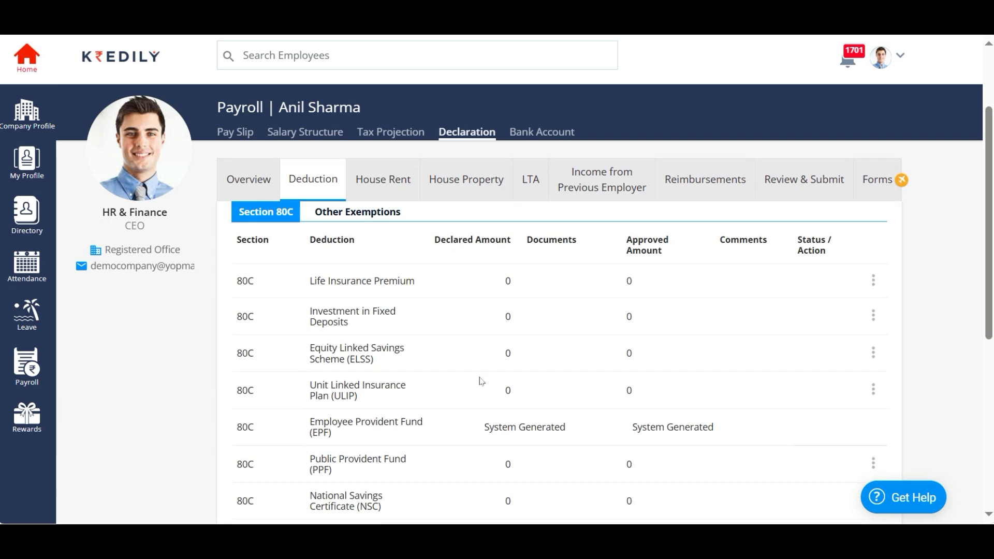
scroll(481, 382, down, 5)
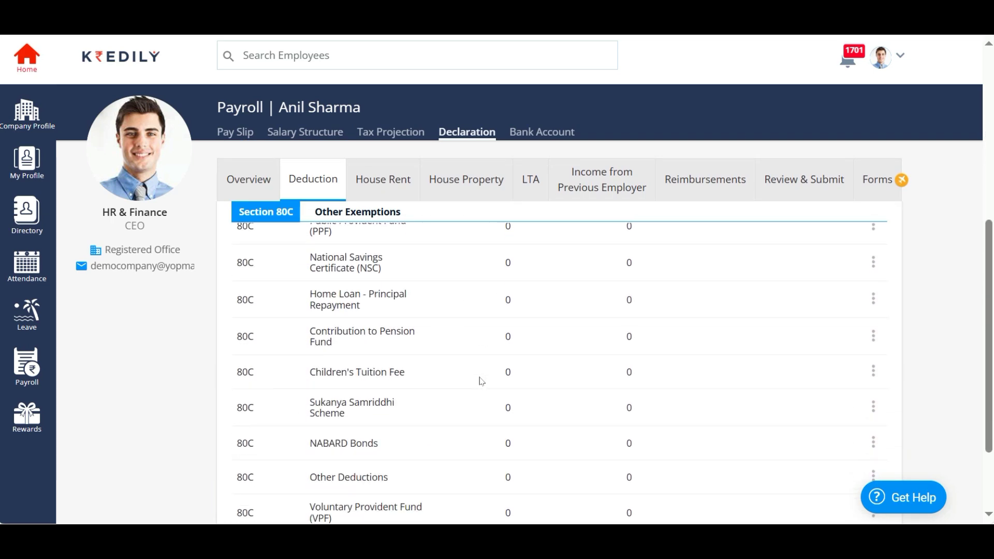
scroll(480, 382, up, 10)
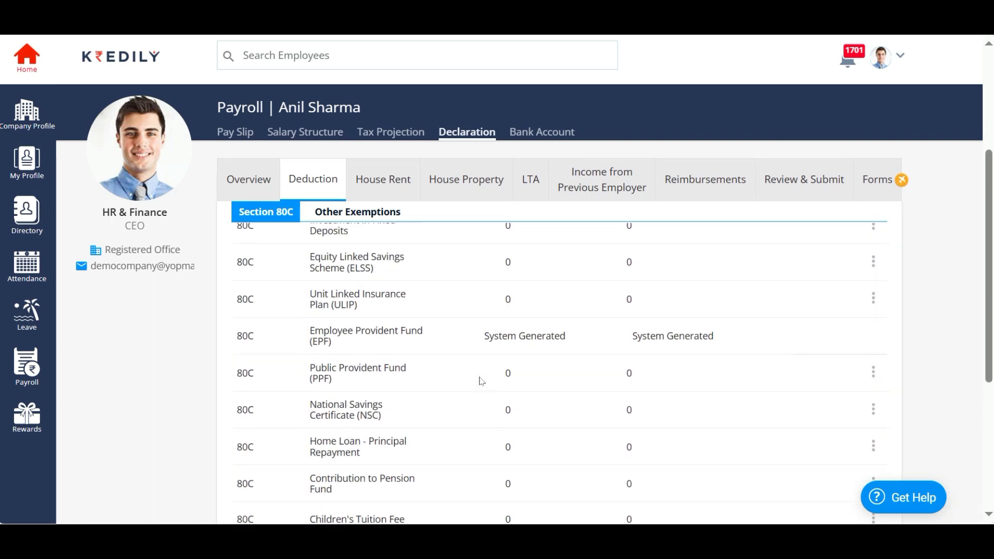
scroll(481, 381, down, 1)
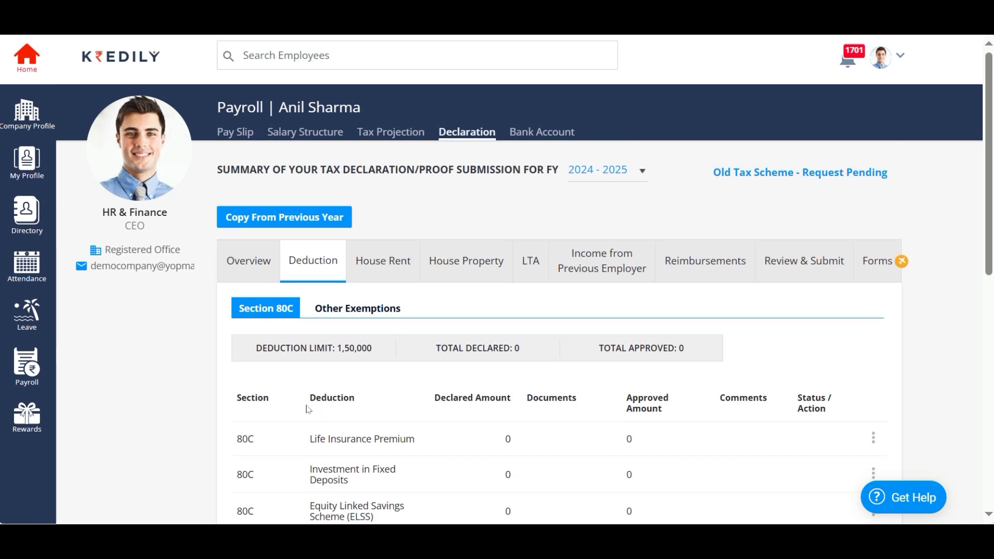
- Highlight the 1,50,000 deduction limit, then clear the selection and keep scrolling
drag(254, 353, 384, 352)
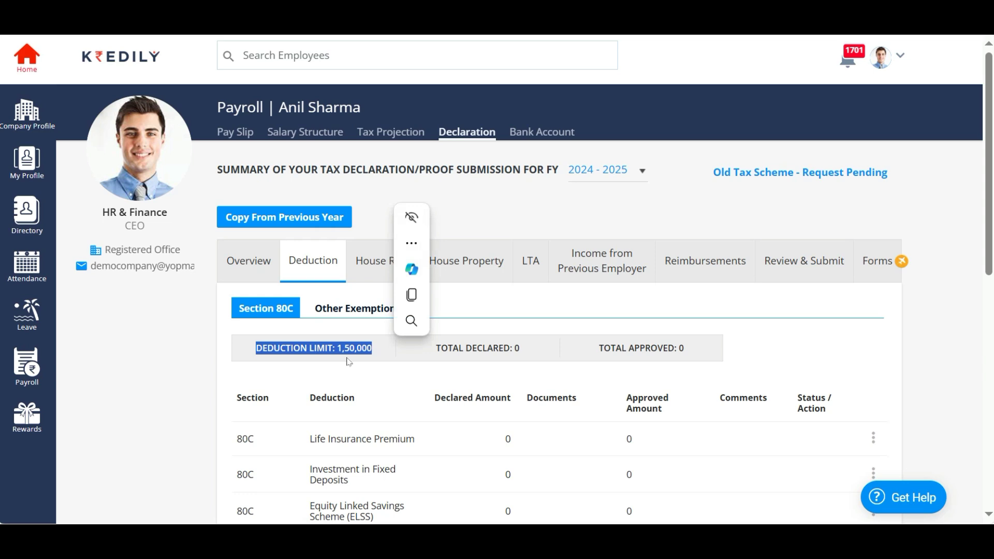
key(ctrl+c)
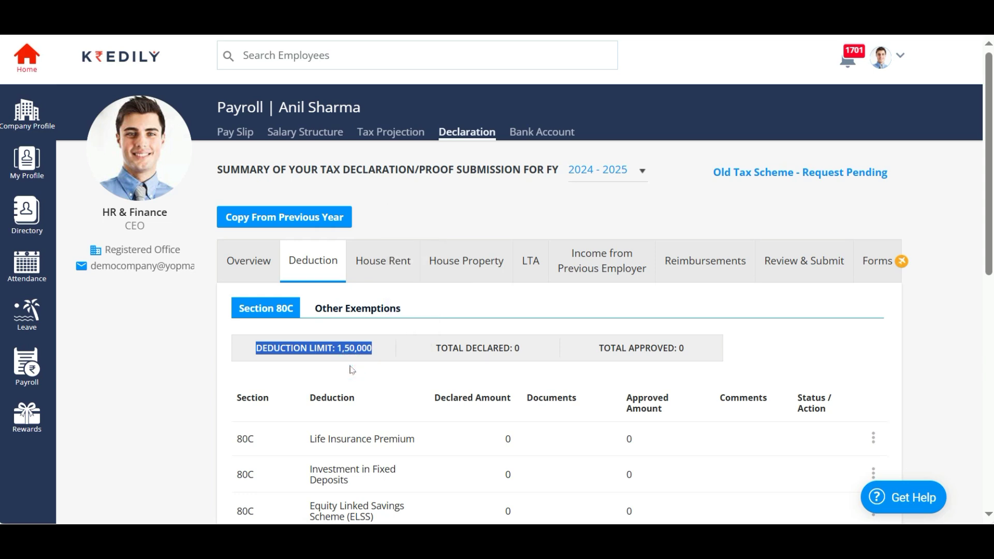
click(537, 453)
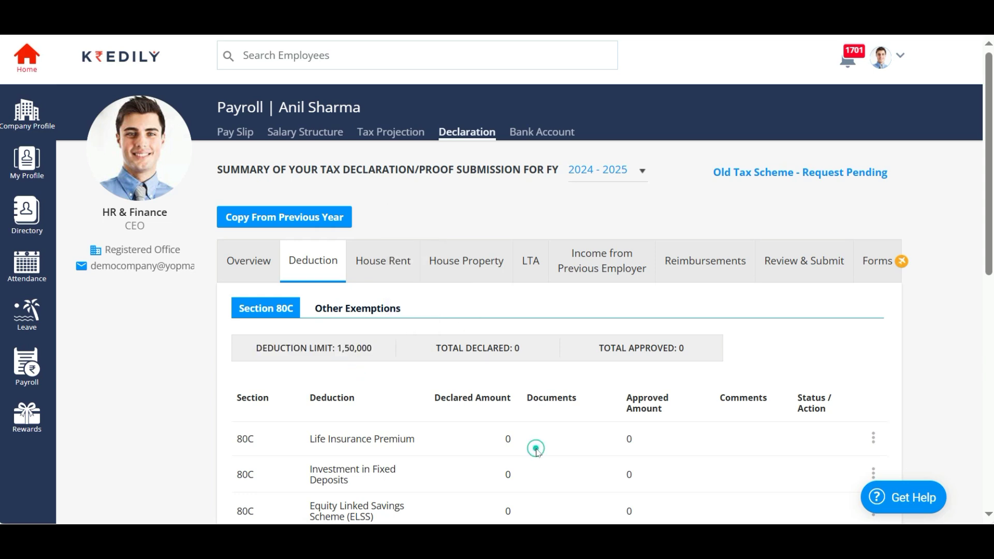
scroll(537, 453, down, 1)
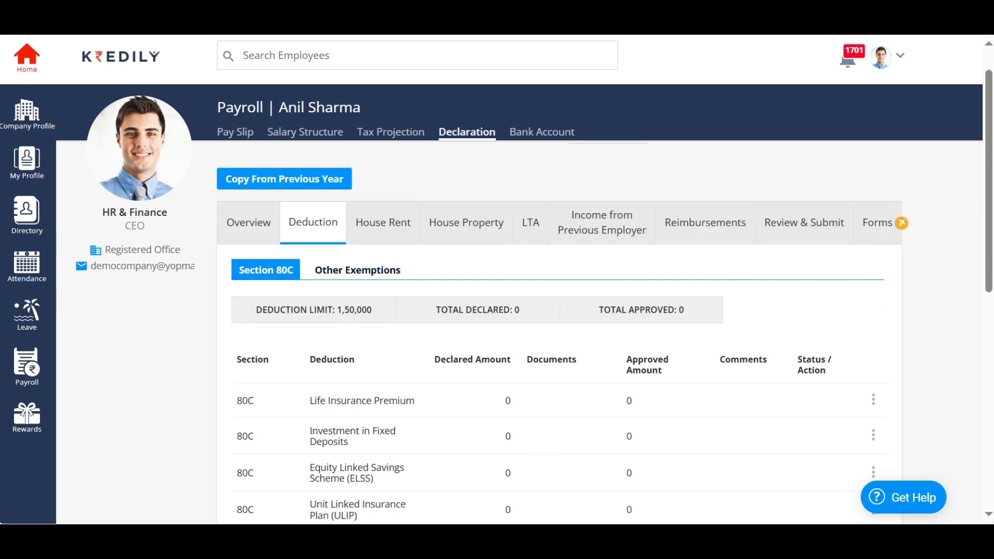
- Declare 25,000 for Life Insurance Premium and save it
click(873, 400)
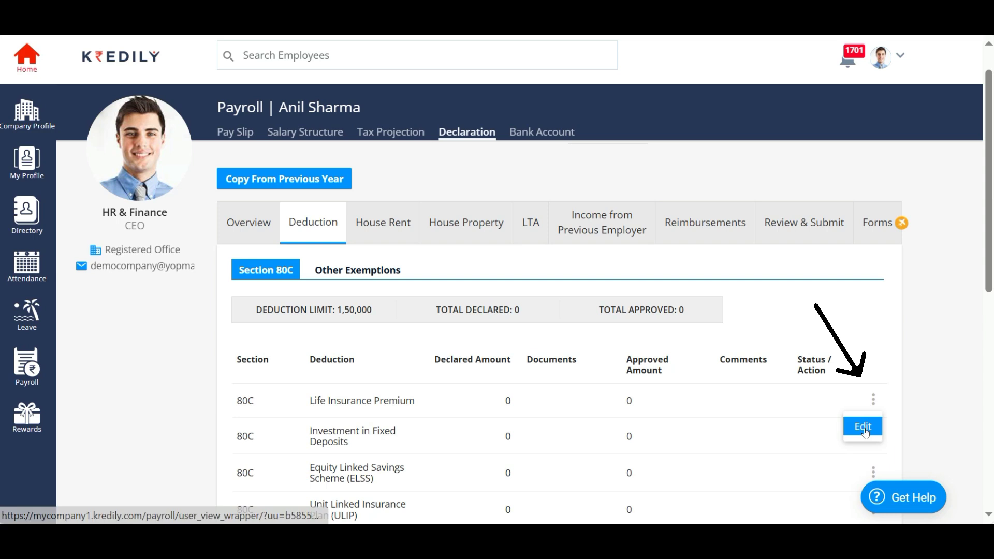
click(869, 426)
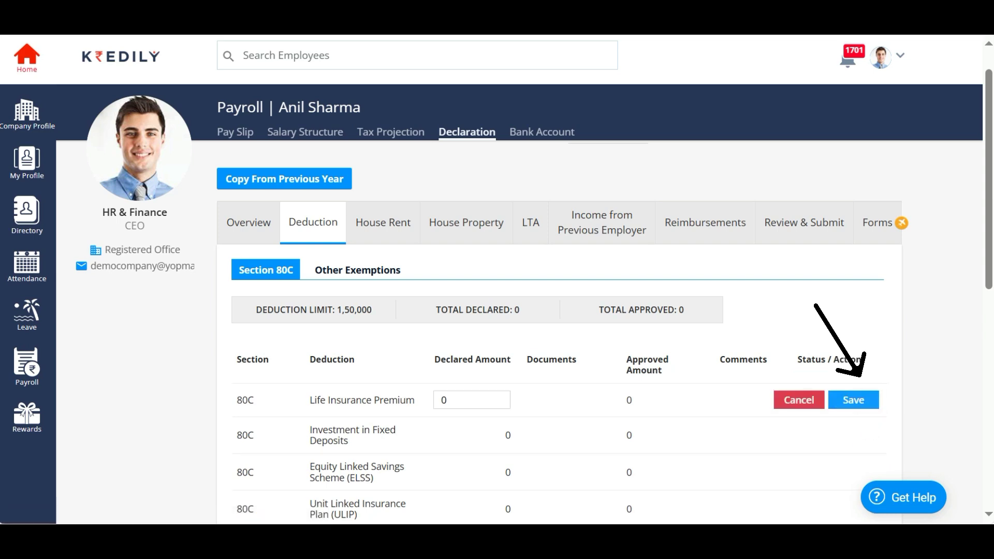
double_click(480, 400)
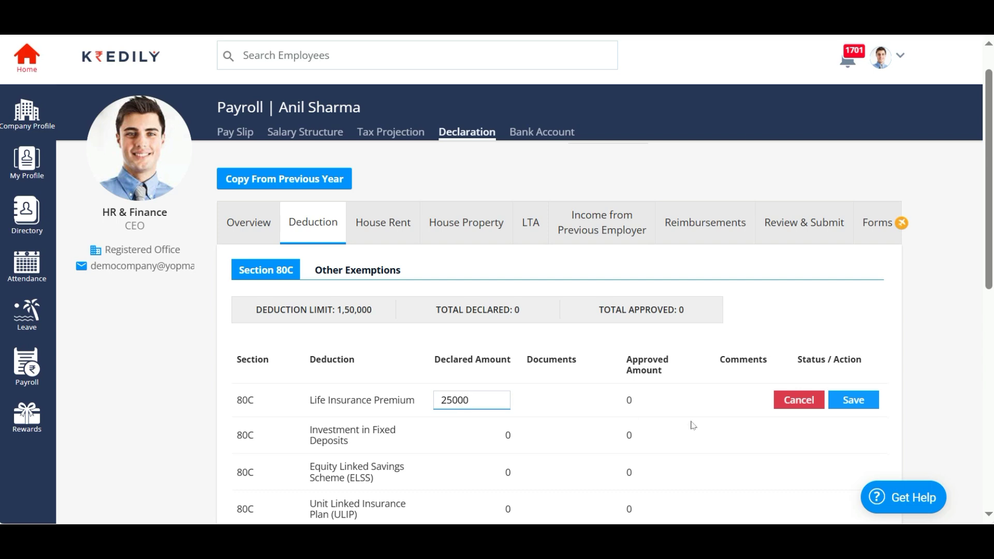
text(25000)
click(853, 400)
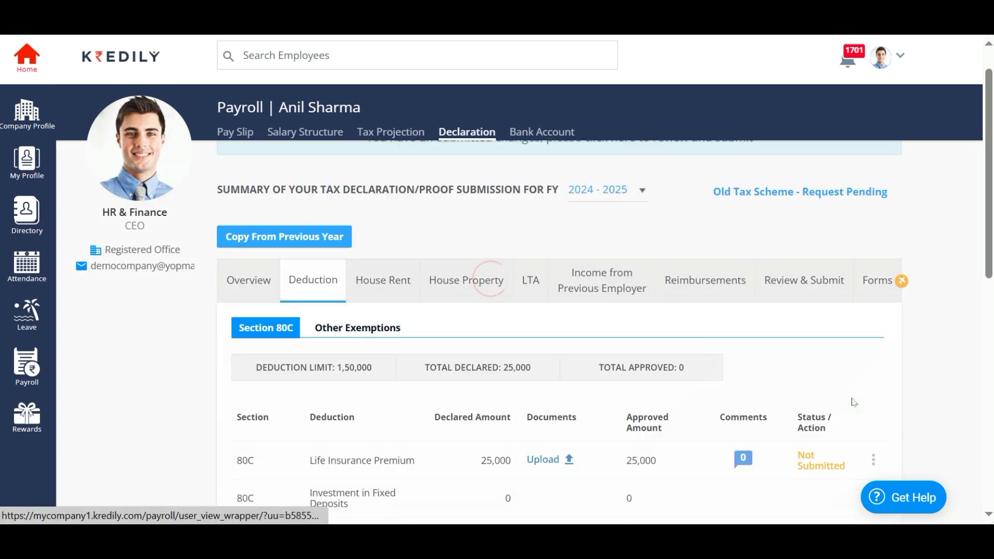
- Declare 20,000 for Fixed Deposits and save it
scroll(493, 450, down, 6)
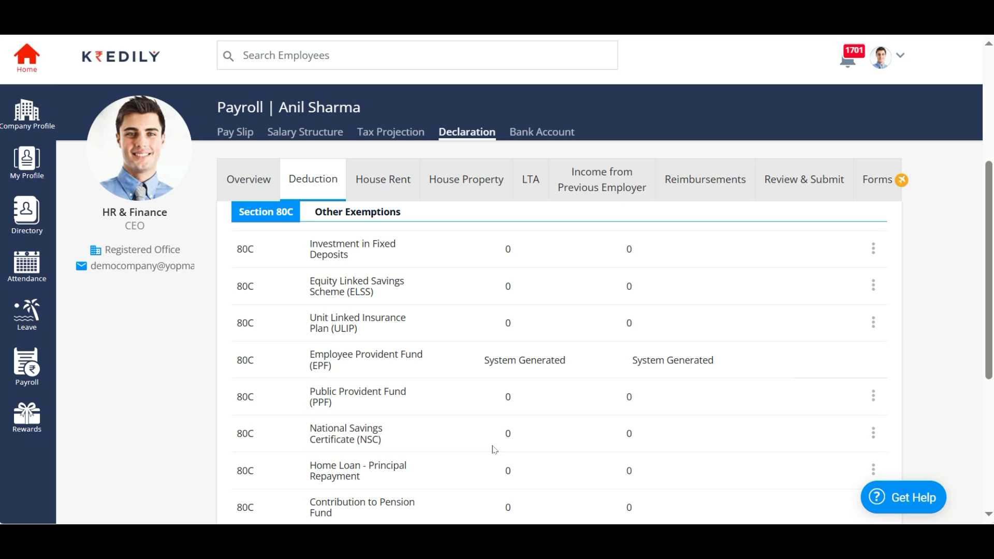
scroll(494, 450, down, 1)
scroll(494, 450, up, 5)
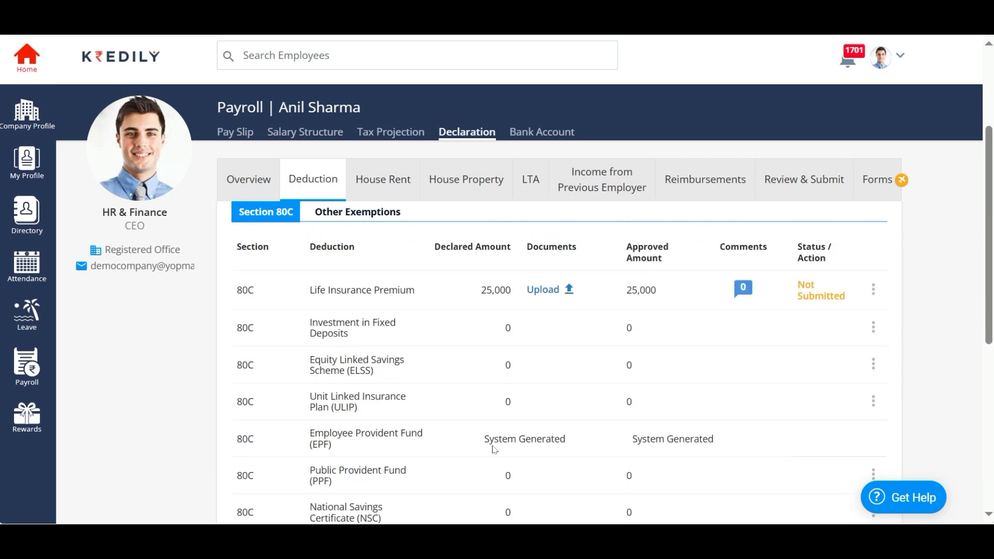
click(873, 328)
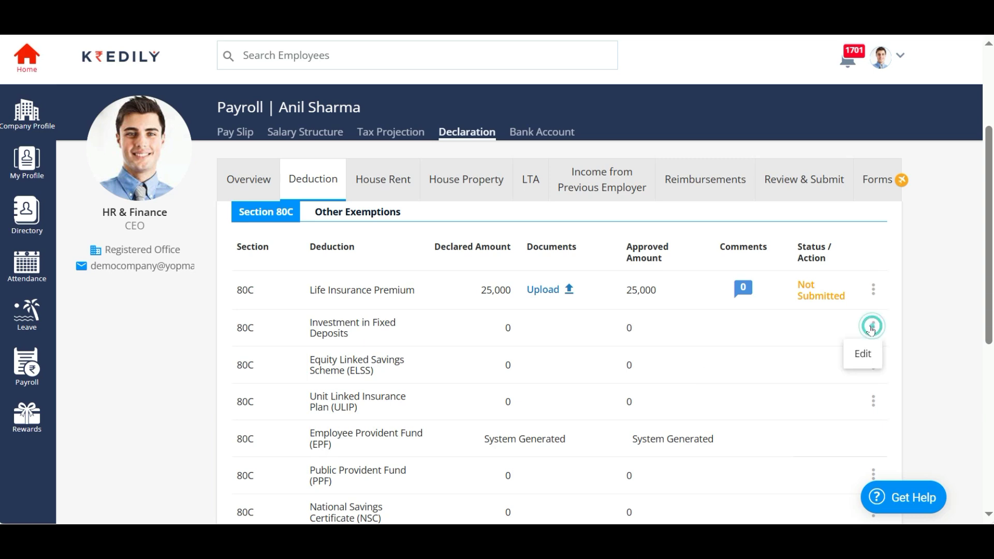
click(861, 354)
double_click(484, 326)
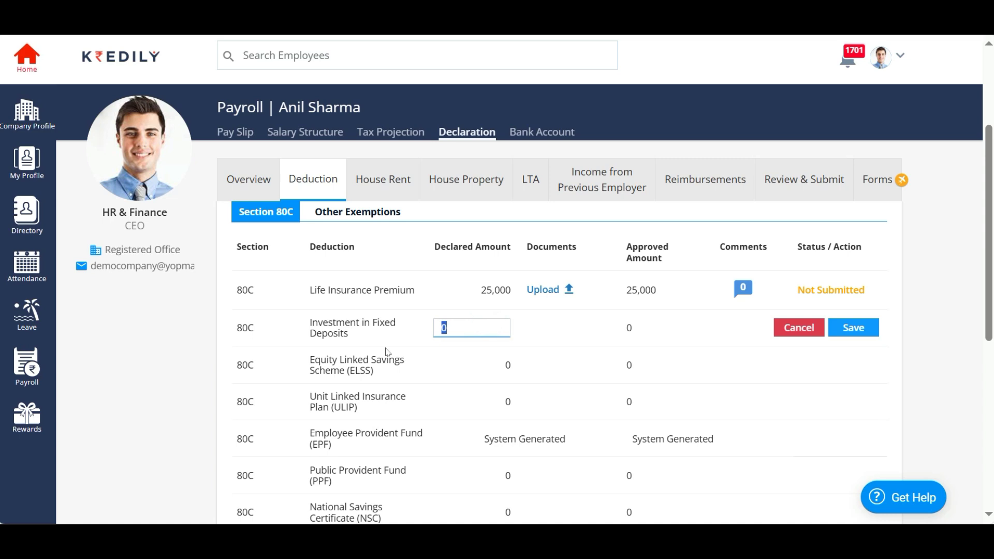
text(20000)
click(852, 328)
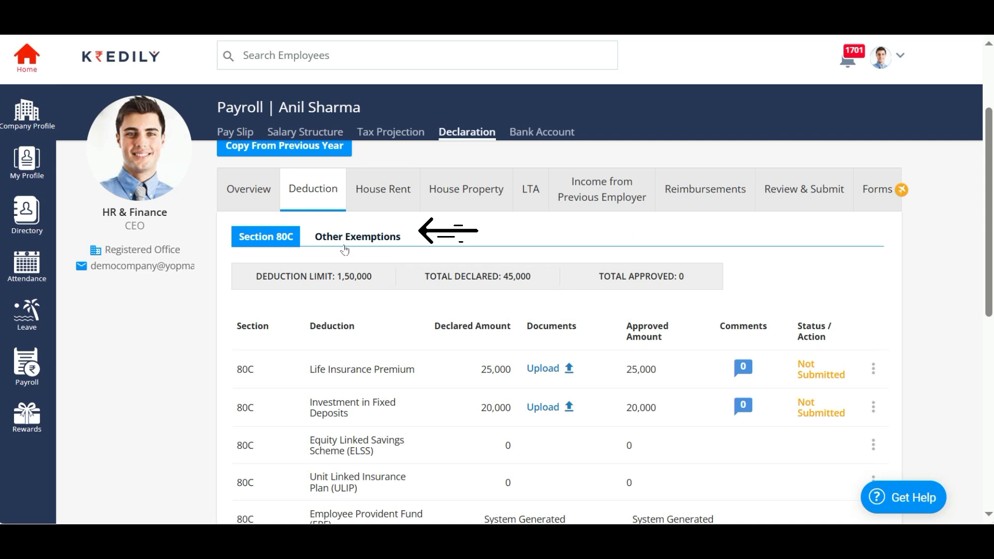
- In Other Exemptions, declare 30,000 for National Pension Scheme under 80CCD (1B)
click(345, 245)
click(873, 424)
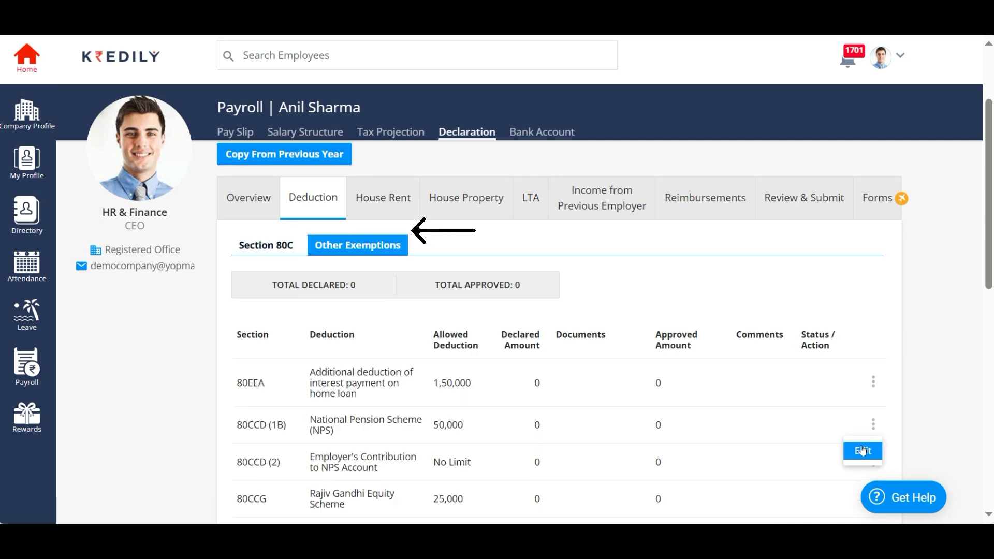
click(862, 449)
click(526, 419)
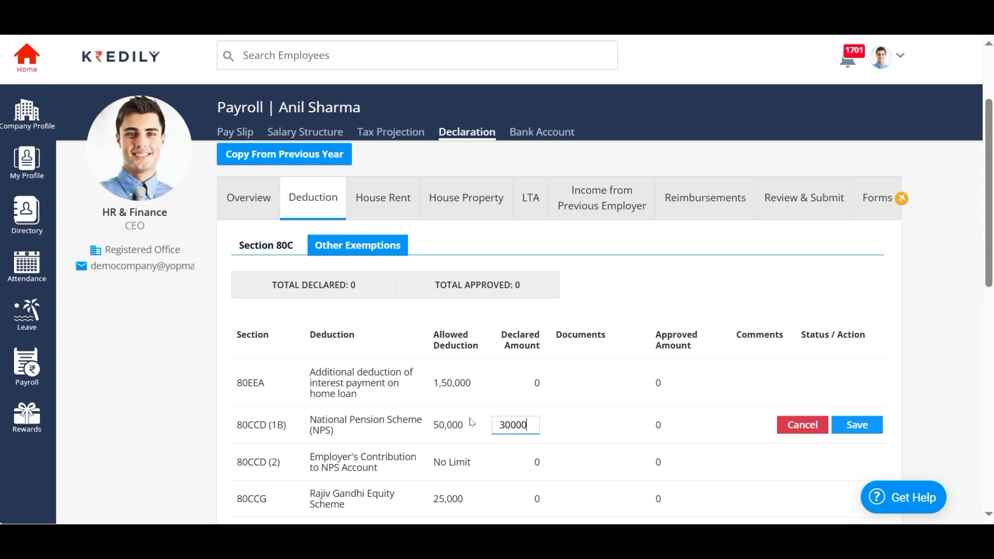
click(861, 427)
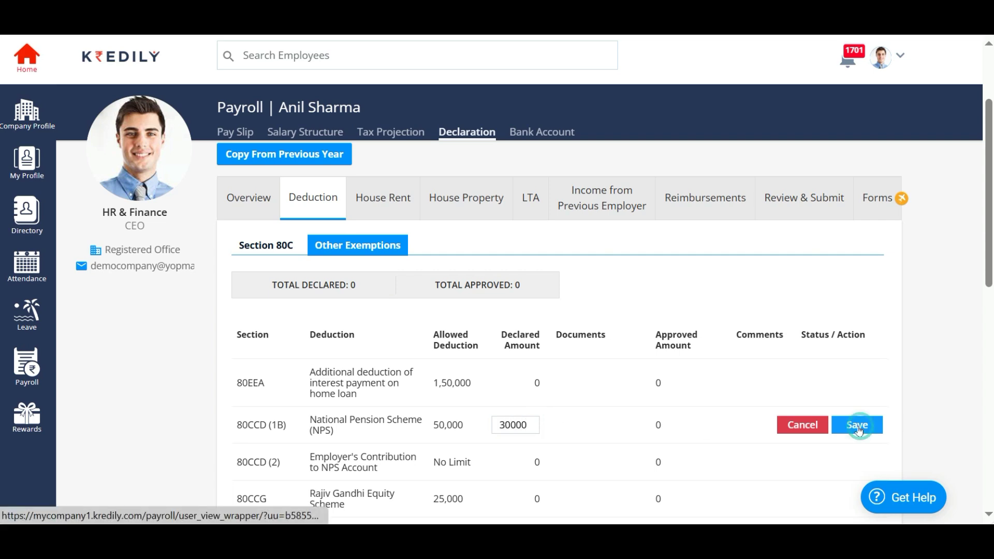
- Upload the tax computation PDF as proof for the NPS deduction
scroll(613, 444, down, 3)
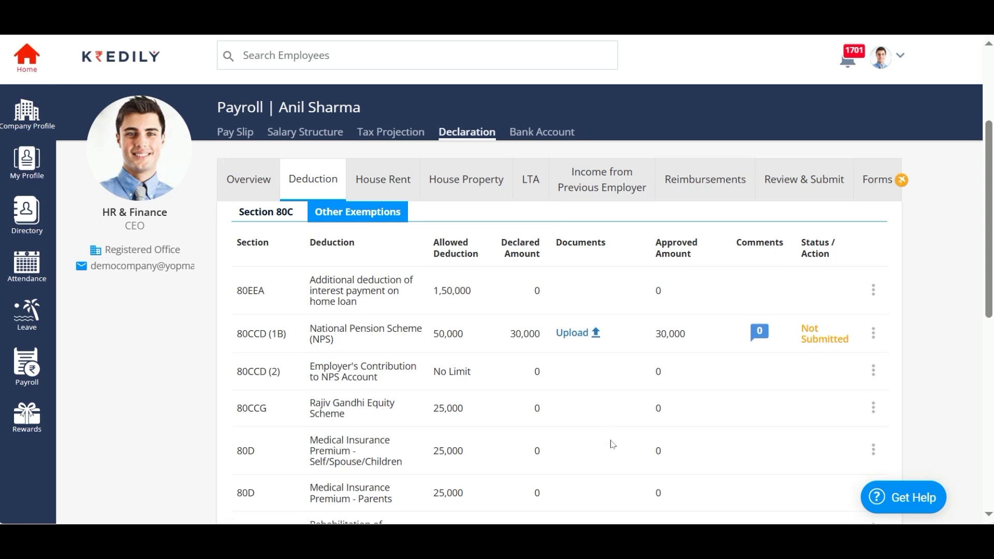
scroll(612, 444, down, 3)
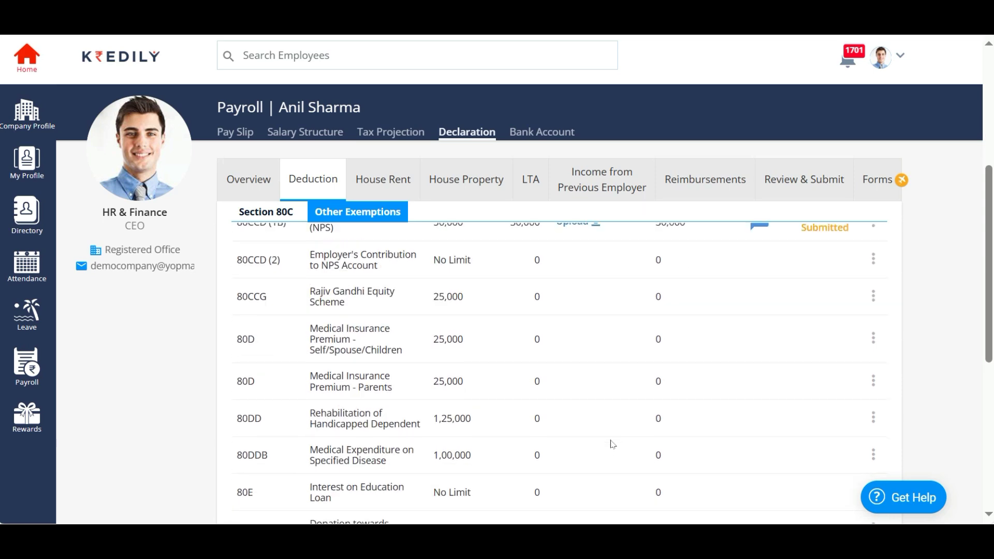
scroll(613, 444, up, 4)
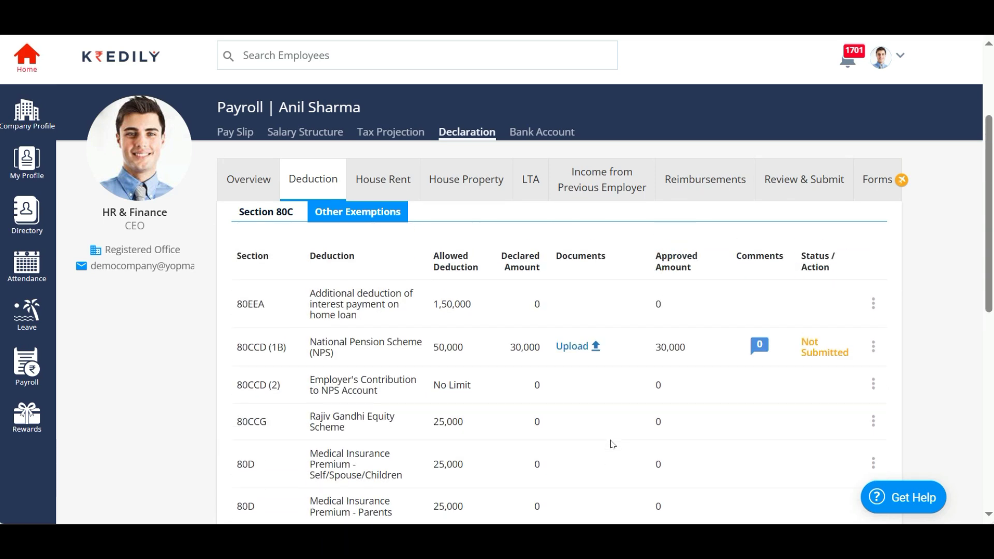
click(581, 352)
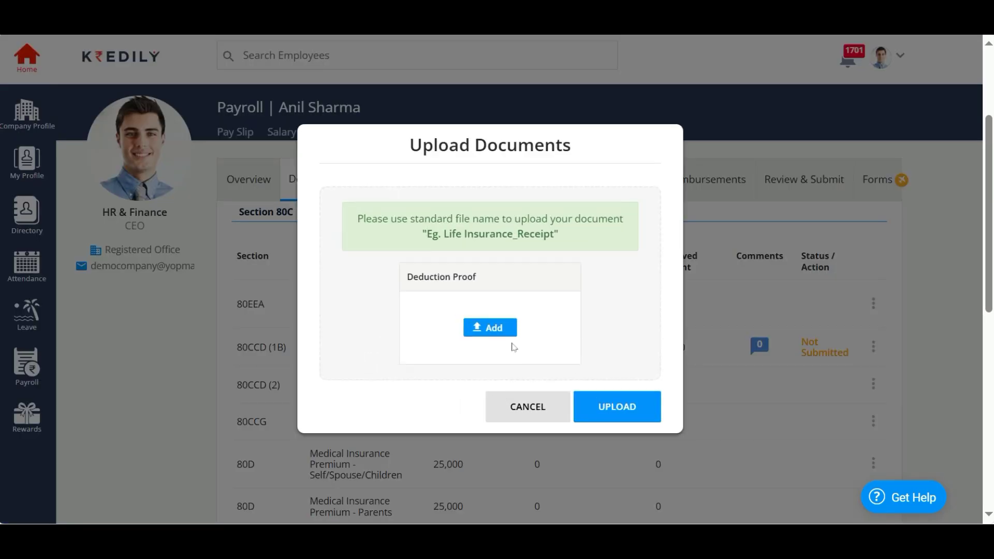
click(483, 330)
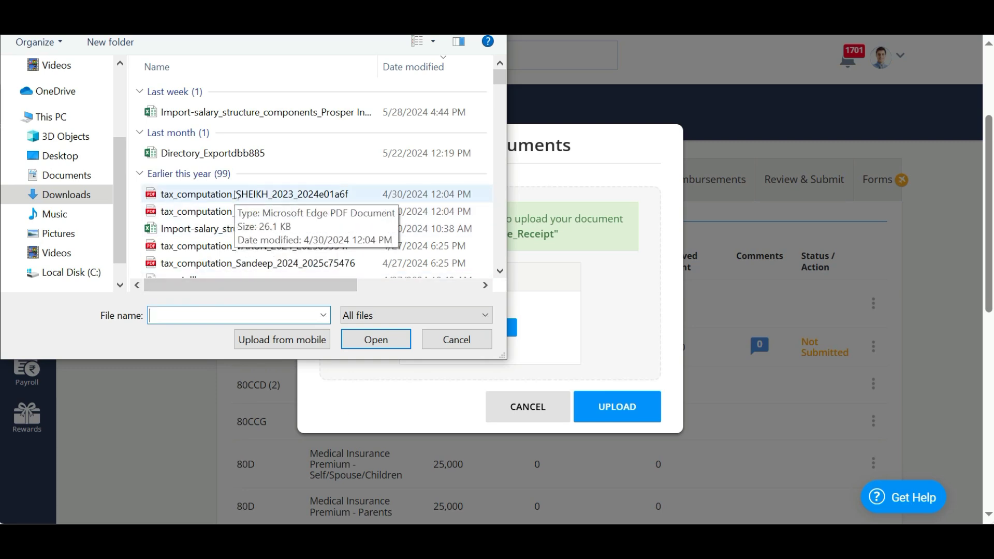
click(235, 195)
click(374, 340)
click(615, 391)
click(487, 368)
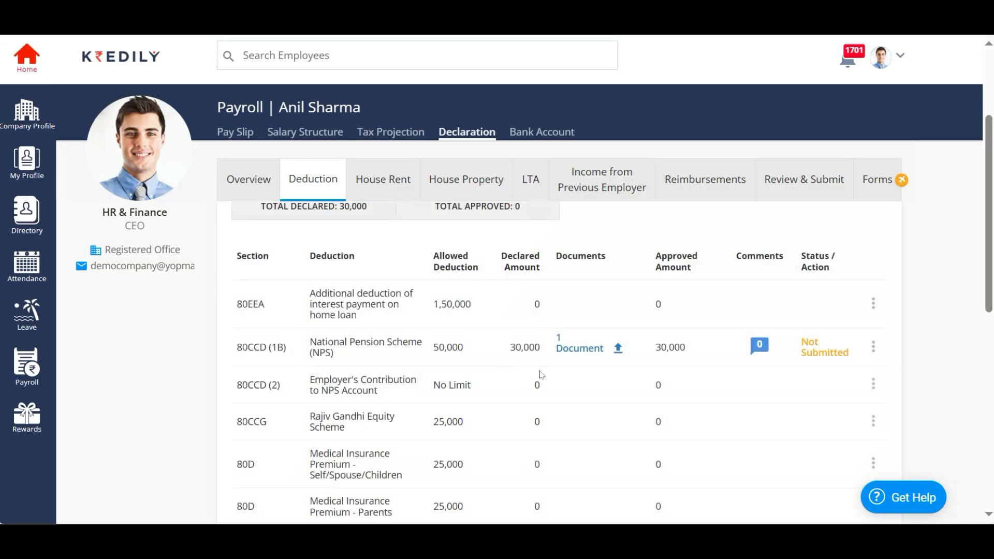
scroll(501, 330, up, 3)
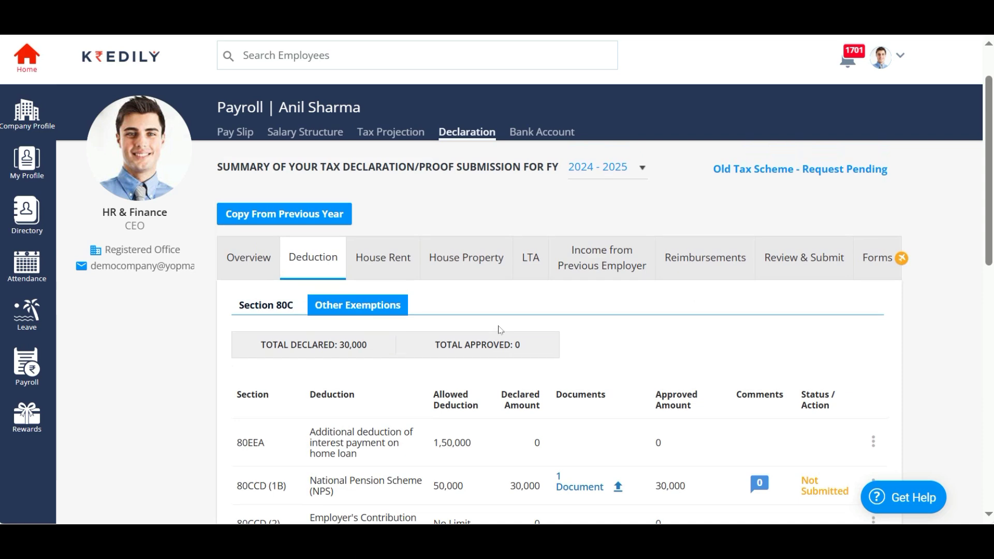
- Start a new house rent declaration and enter the rented home's address, city and pin code
click(373, 257)
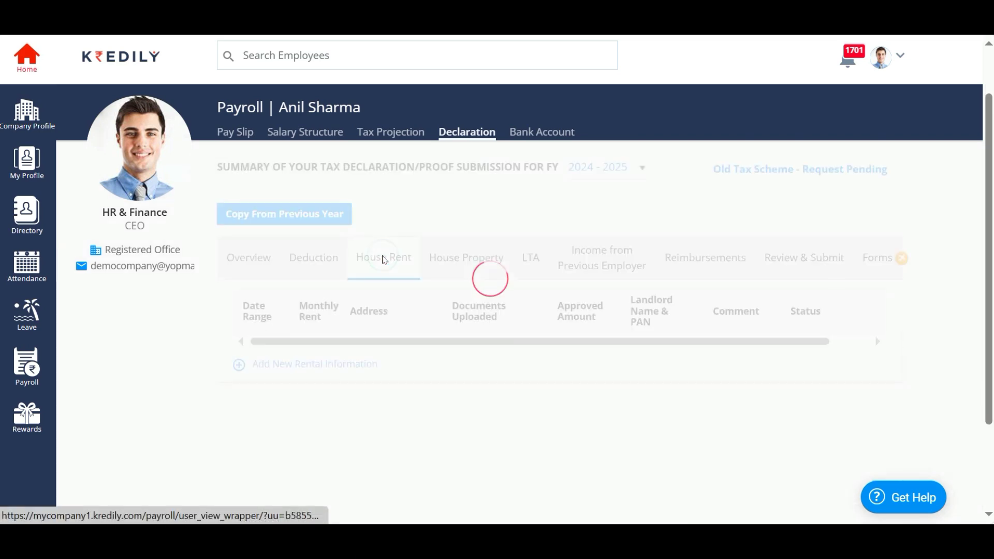
click(311, 364)
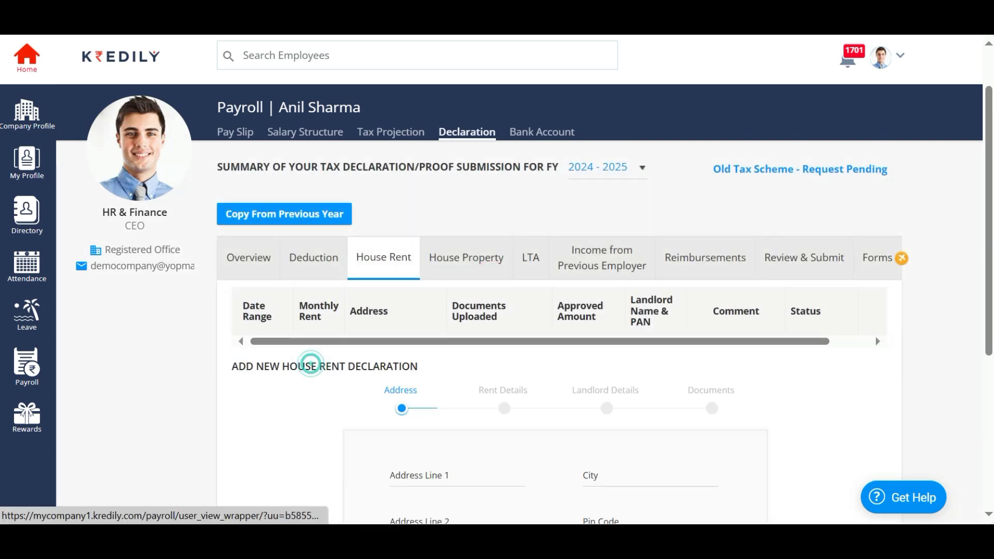
scroll(554, 337, down, 3)
click(426, 340)
click(548, 295)
key(Tab)
text(Bangalore)
key(Tab)
text(Near Golf Road)
key(Tab)
text(560001)
click(613, 449)
- Set the rent period 01/04/2024 to 31/03/2025 with monthly rent 80000
double_click(405, 131)
click(432, 182)
click(515, 379)
click(559, 179)
click(560, 179)
click(432, 352)
click(584, 337)
text(80000)
click(616, 456)
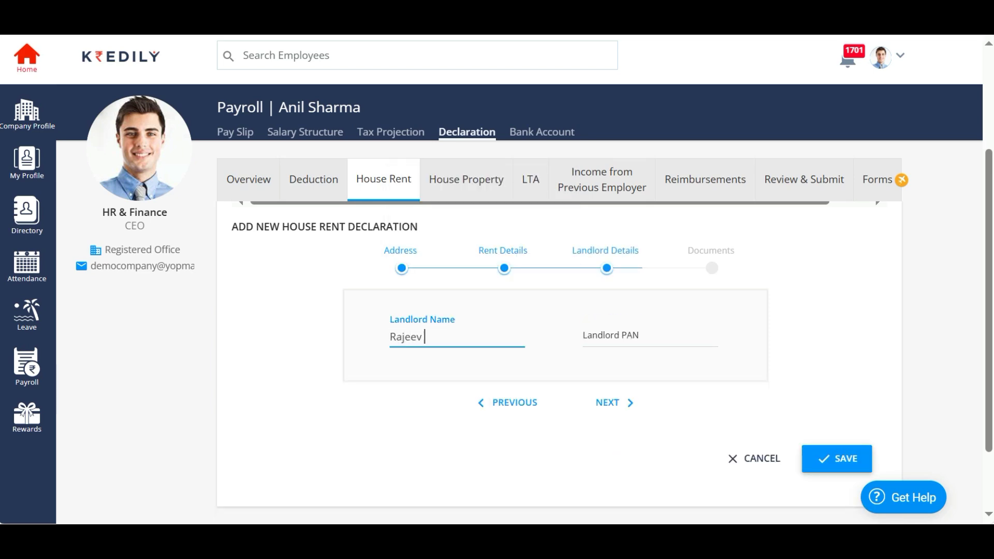
- Enter the landlord's name and PAN, correcting the mistyped PAN
click(657, 358)
key(BackSpace)
key(BackSpace)
key(BackSpace)
key(BackSpace)
key(BackSpace)
key(BackSpace)
key(BackSpace)
key(BackSpace)
click(614, 407)
- Skip the document upload, save the house rent declaration, and go to House Property
click(555, 325)
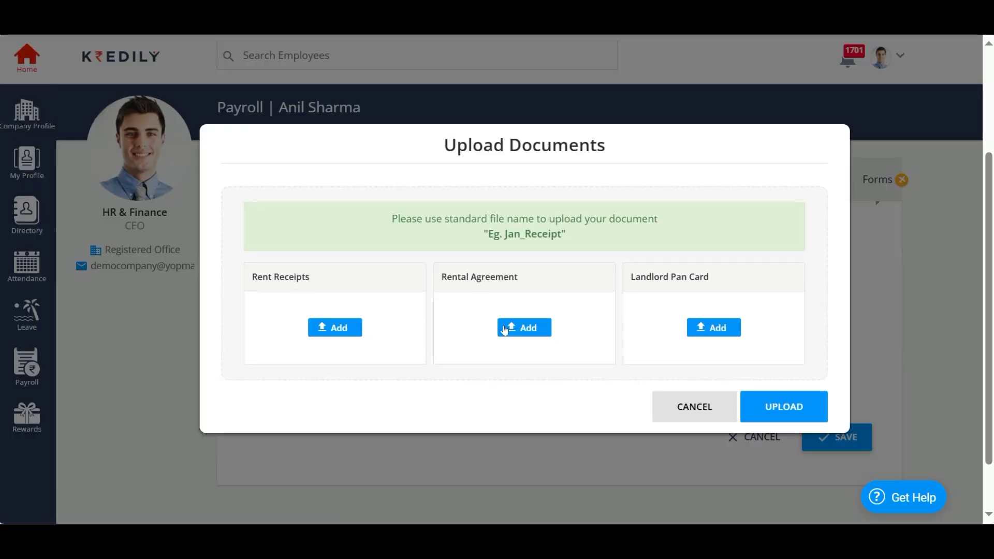
click(693, 409)
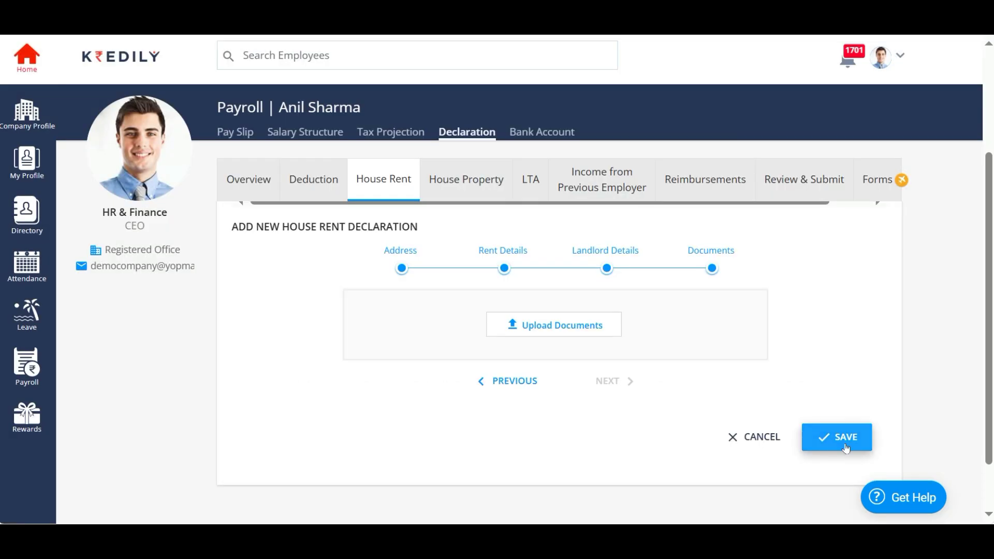
click(837, 437)
click(488, 355)
click(464, 268)
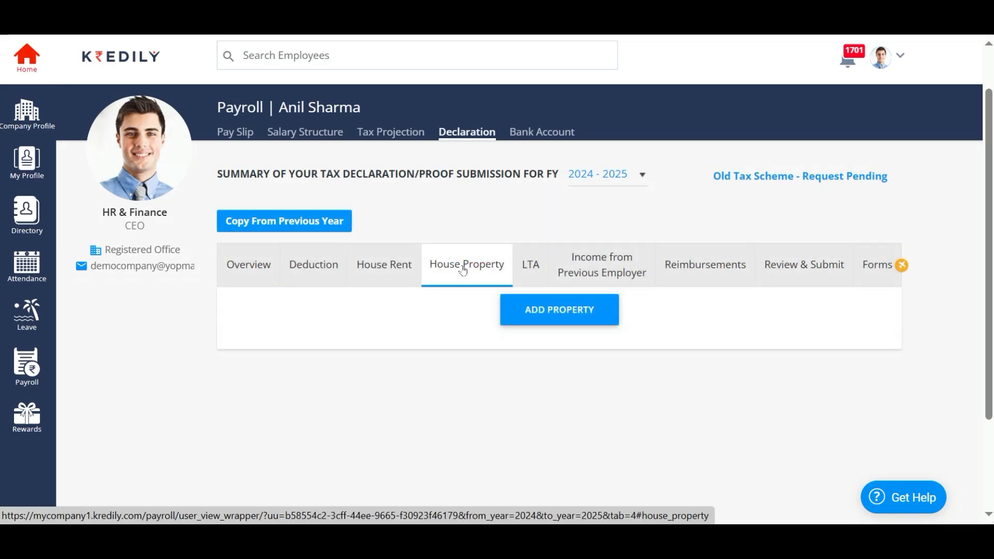
- Add a Self Occupied Property of type Apartment
click(558, 309)
click(559, 314)
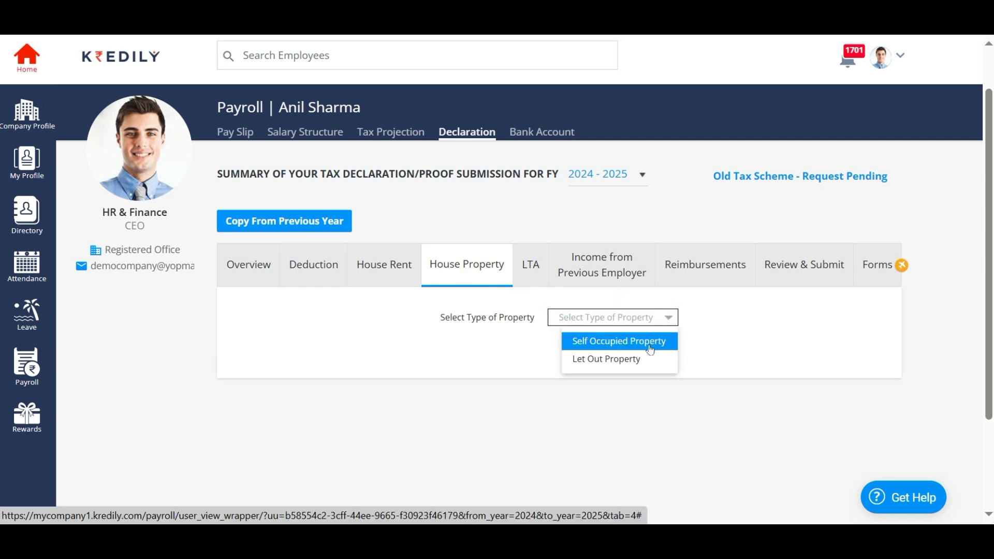
click(651, 344)
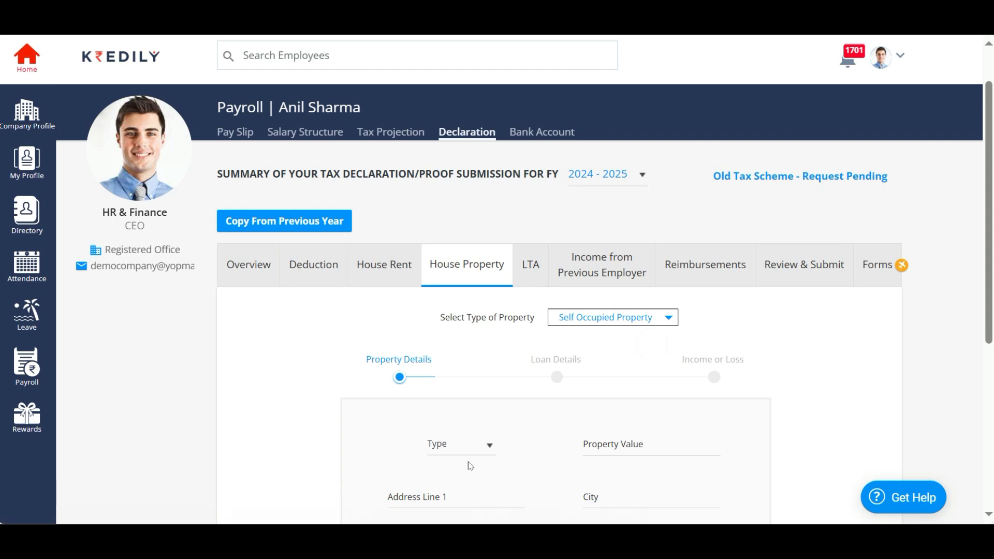
scroll(470, 466, down, 4)
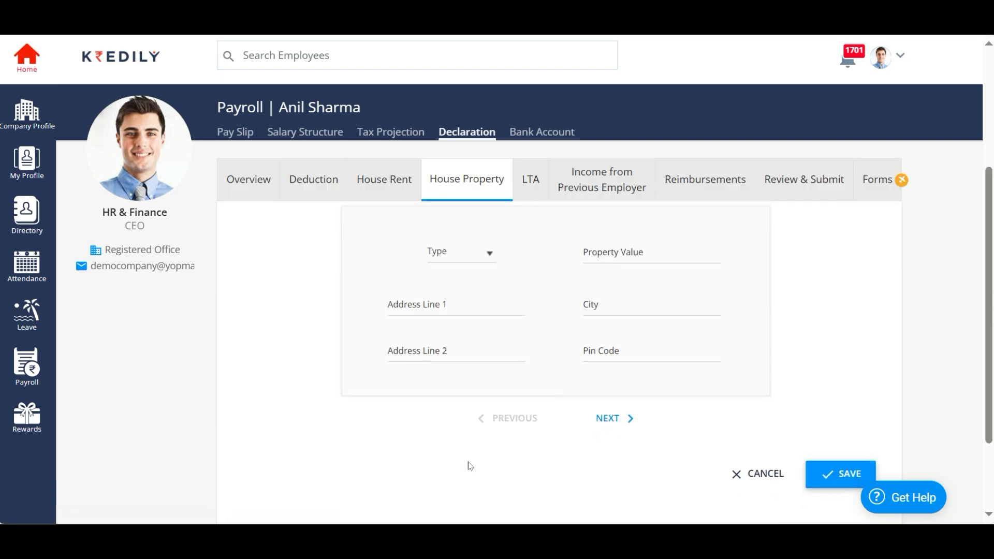
click(459, 256)
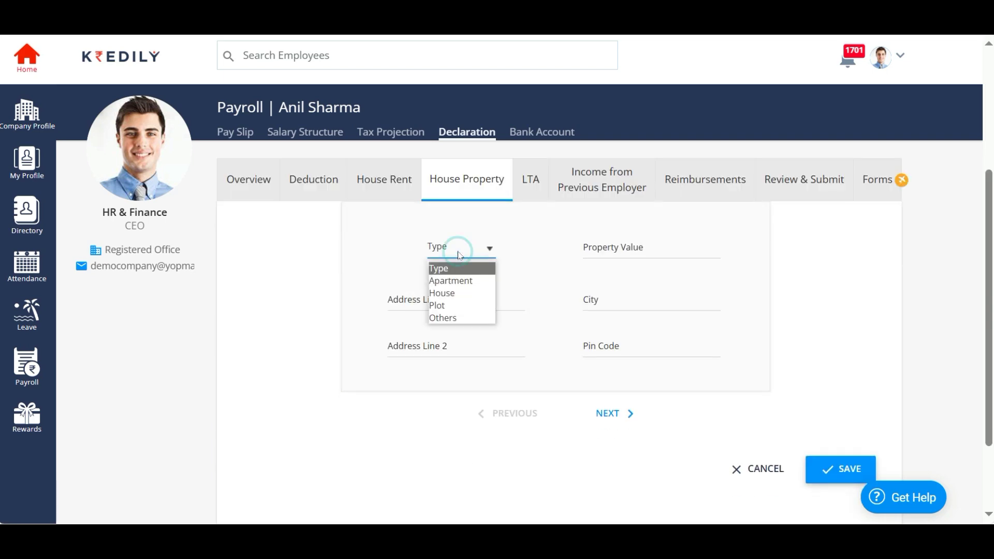
click(456, 280)
- Enter property value 40,00,000 and the property's address, city and pin code
click(596, 250)
text(40,00,000)
click(455, 306)
key(Tab)
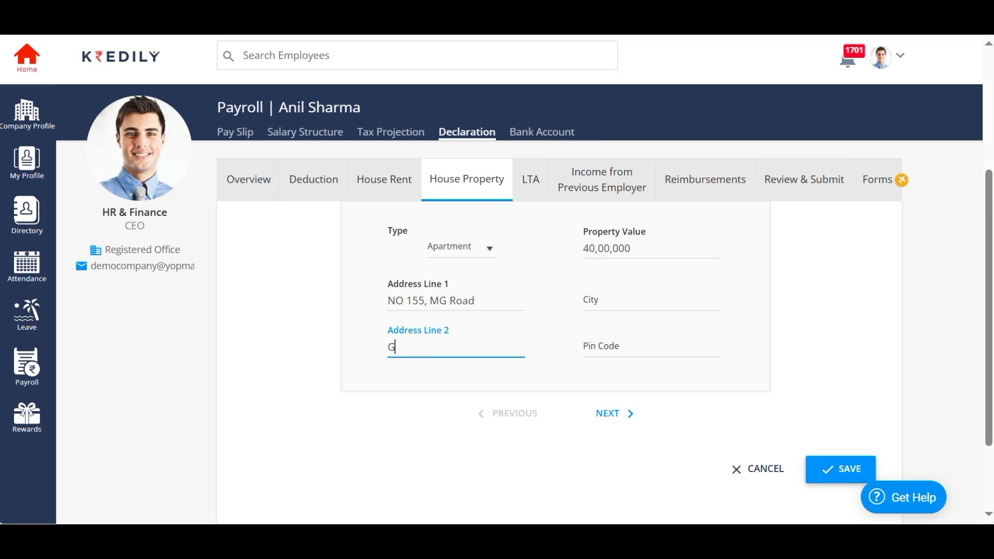
key(Tab)
text(Bangalore)
key(Tab)
text(560001)
click(609, 414)
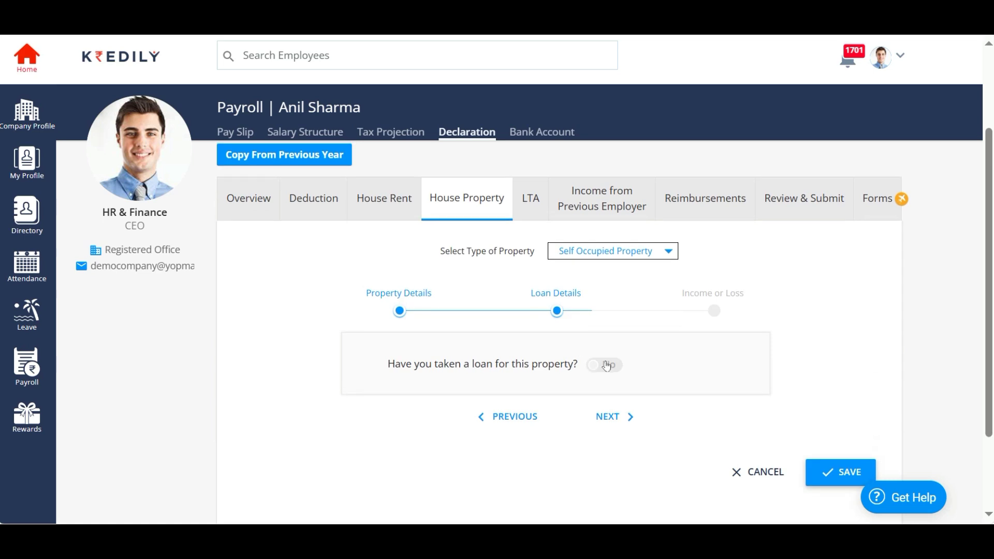
- Record a 15,00,000 loan with 4,50,000 interest, sanctioned 01/08/2023, occupied 10/10/2023
click(607, 365)
click(455, 412)
text(1500000)
scroll(489, 482, down, 2)
key(Tab)
text(450000)
key(Tab)
click(406, 164)
click(457, 213)
click(643, 369)
click(600, 164)
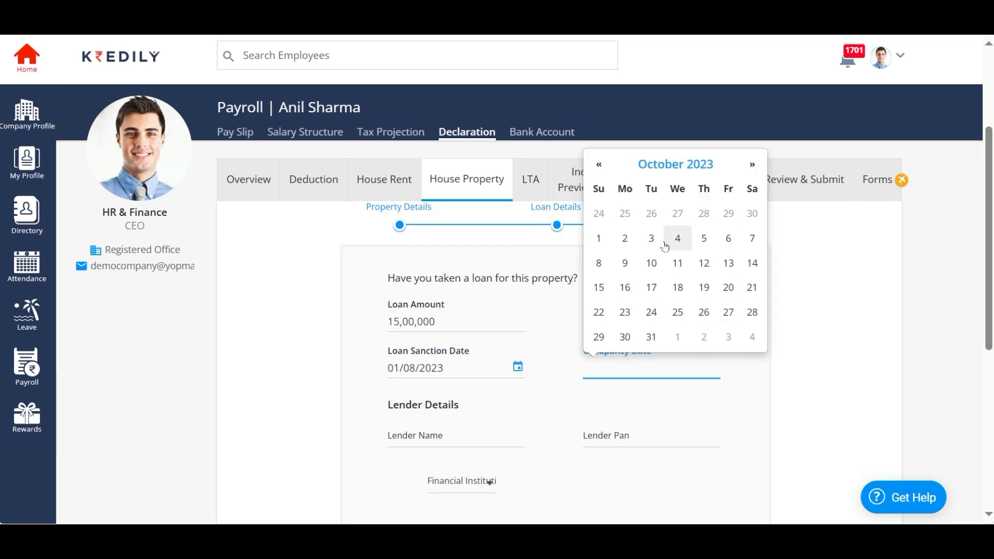
click(652, 263)
- Enter lender ICICI Bank with its PAN and lender type Financial Institution
key(Tab)
text(ICICI Bank)
key(Tab)
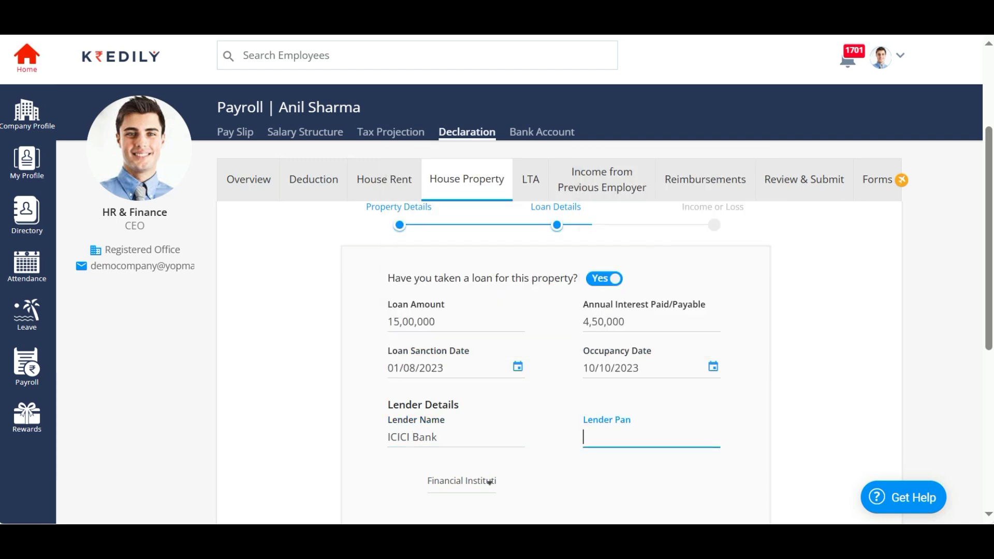
scroll(460, 443, down, 3)
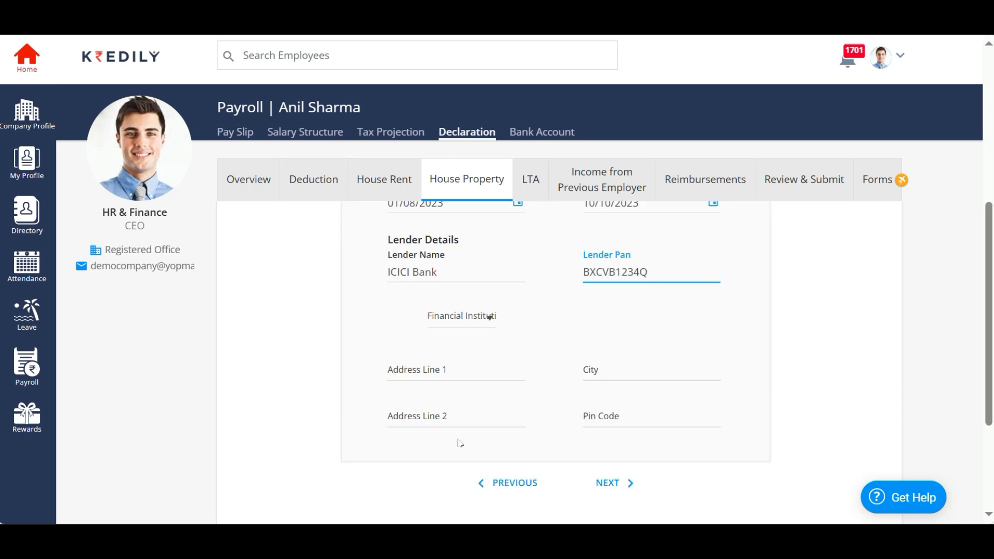
click(460, 331)
click(463, 338)
- Fill in the lender's address details, then enter a 10,00,000 loss amount
key(Tab)
text(No 12, New Delhi)
key(Tab)
text(New Delhi)
key(Tab)
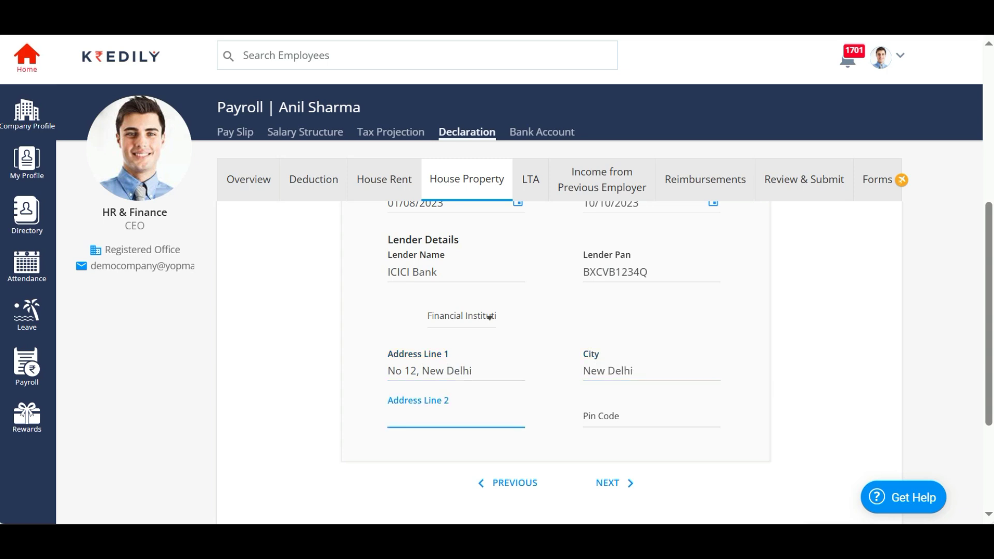
text(NCR)
key(Tab)
text(110022)
click(603, 490)
text(10,00,000)
scroll(570, 437, down, 3)
- Upload a tax computation PDF as proof for the property loss
scroll(650, 381, up, 2)
click(656, 357)
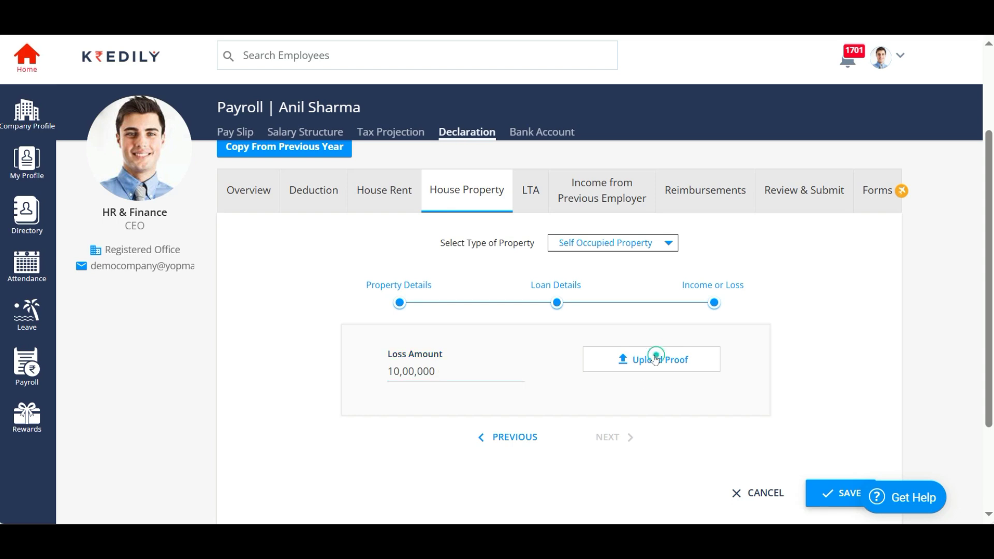
click(490, 327)
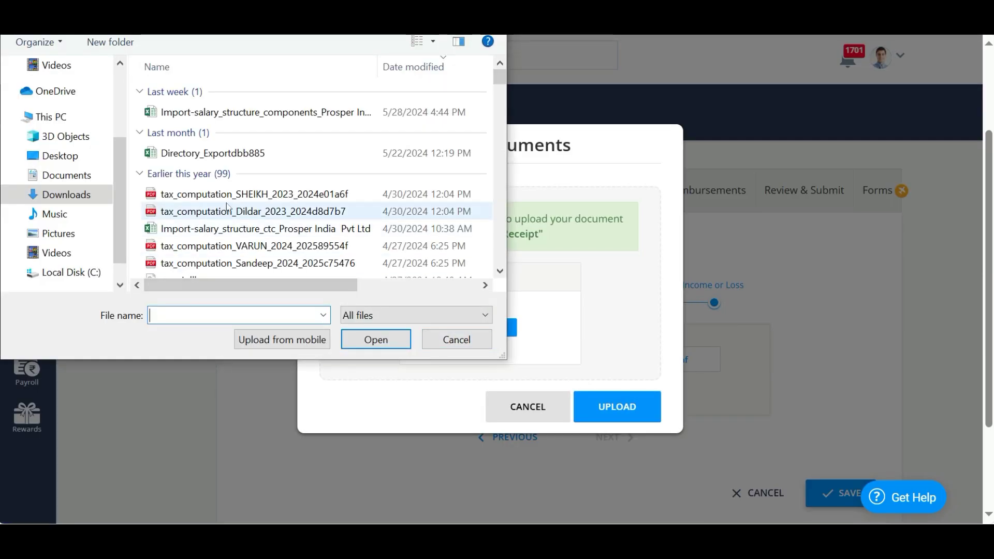
click(227, 210)
click(383, 346)
click(613, 403)
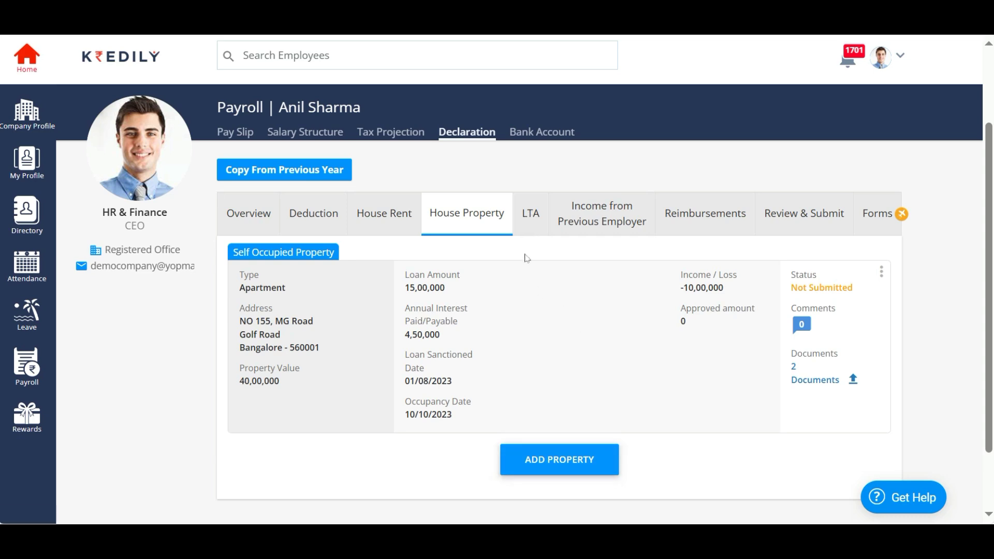
- Check the LTA section, then open Income from Previous Employer
click(525, 218)
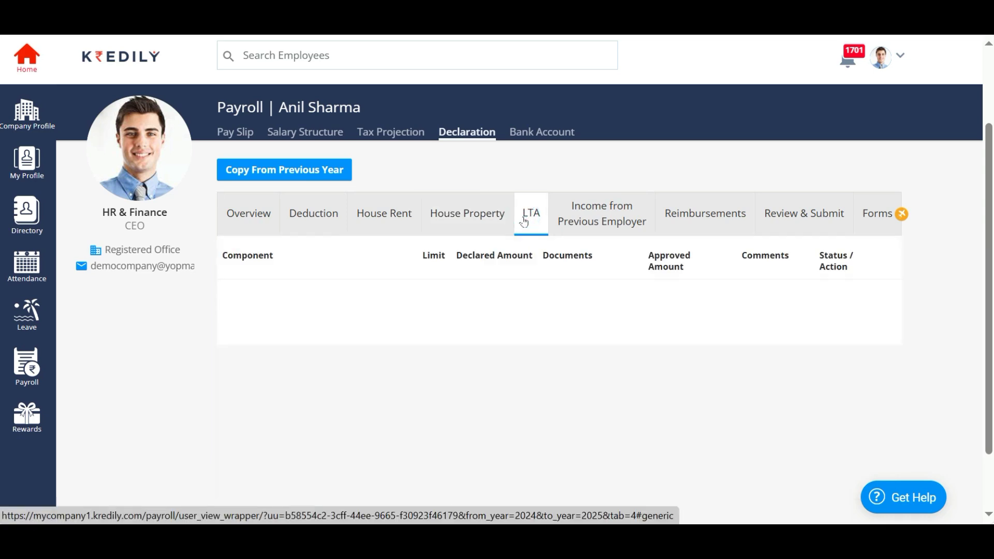
scroll(591, 389, up, 2)
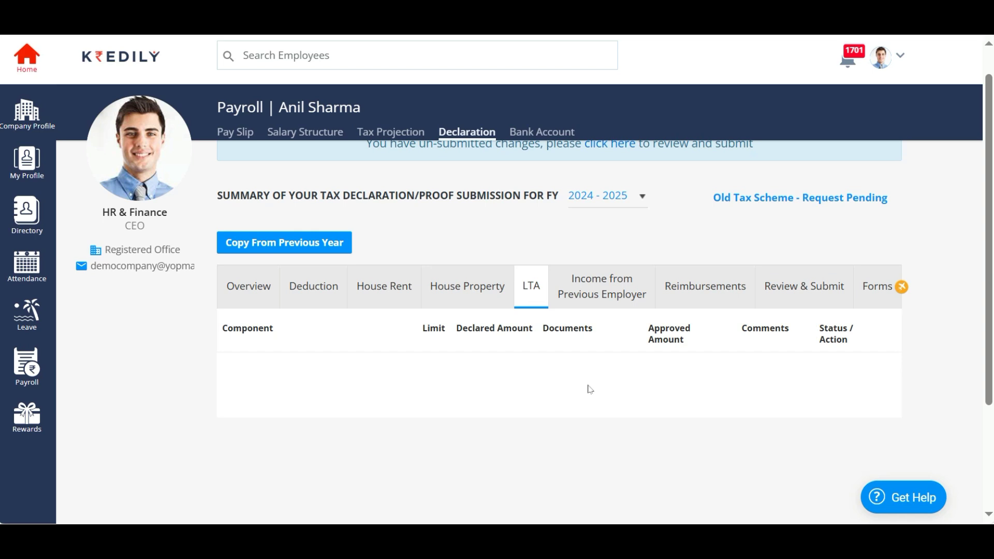
click(603, 286)
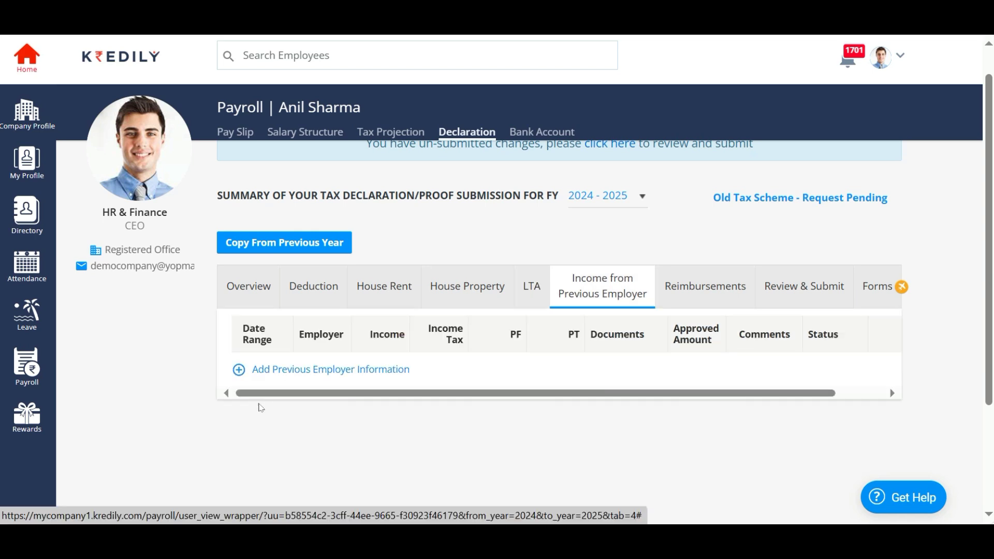
- Start a previous-employer record covering 01/04/2024 to 31/05/2024
click(321, 370)
scroll(578, 408, down, 2)
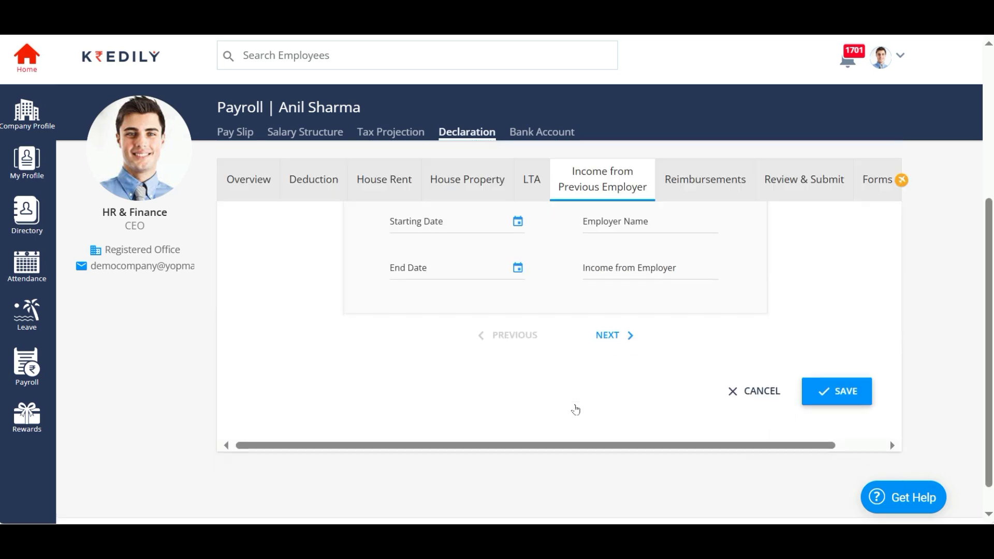
scroll(579, 408, up, 1)
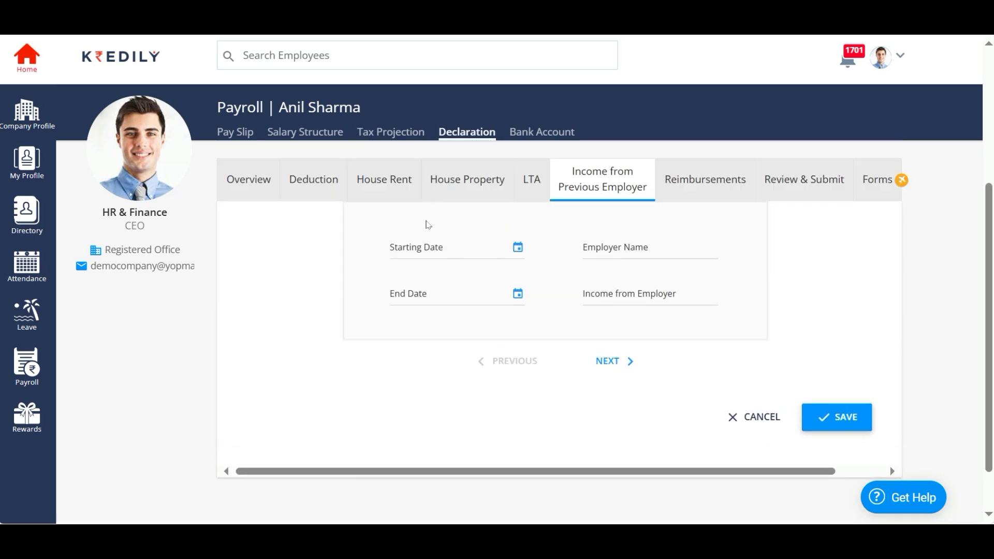
click(422, 252)
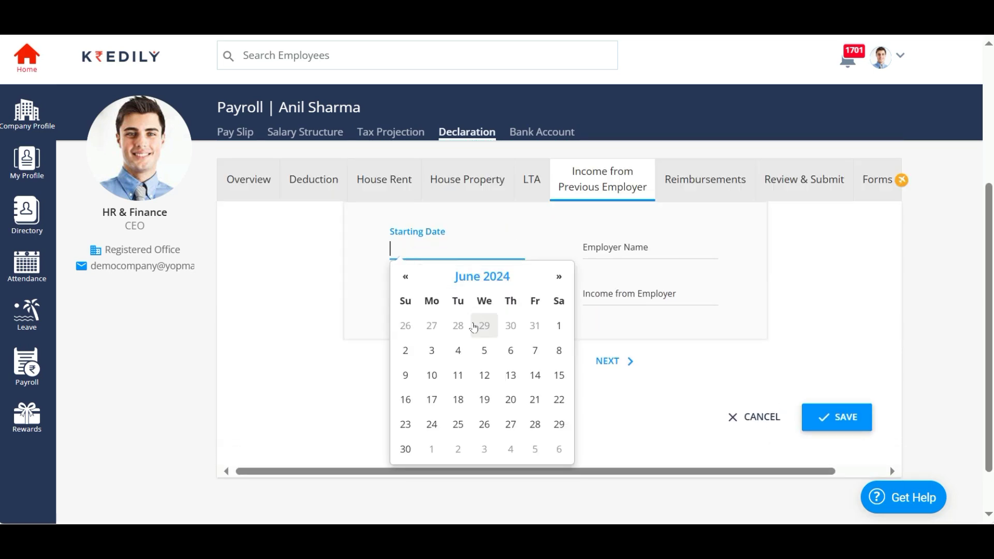
click(404, 277)
click(404, 277)
click(428, 327)
click(433, 296)
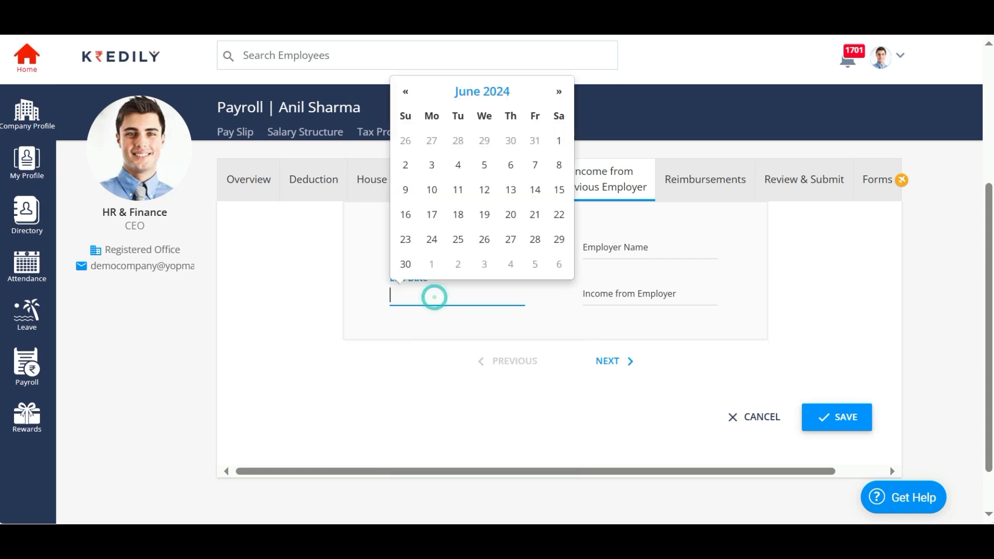
click(406, 92)
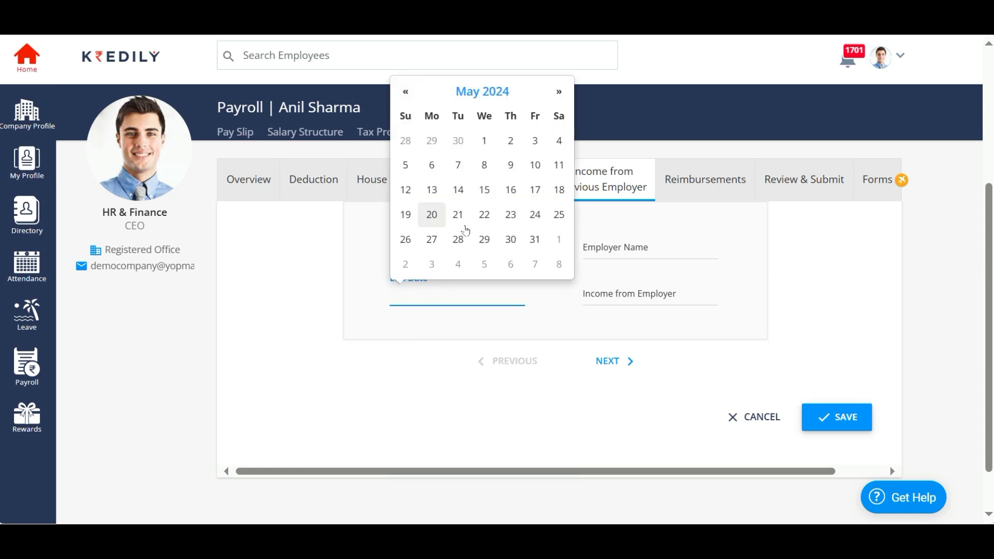
click(534, 239)
- Enter employer People Prosper Technologies with income of 5,00,000
click(621, 249)
text(People Prosper Technologies)
key(Tab)
key(Tab)
text(500000)
click(614, 365)
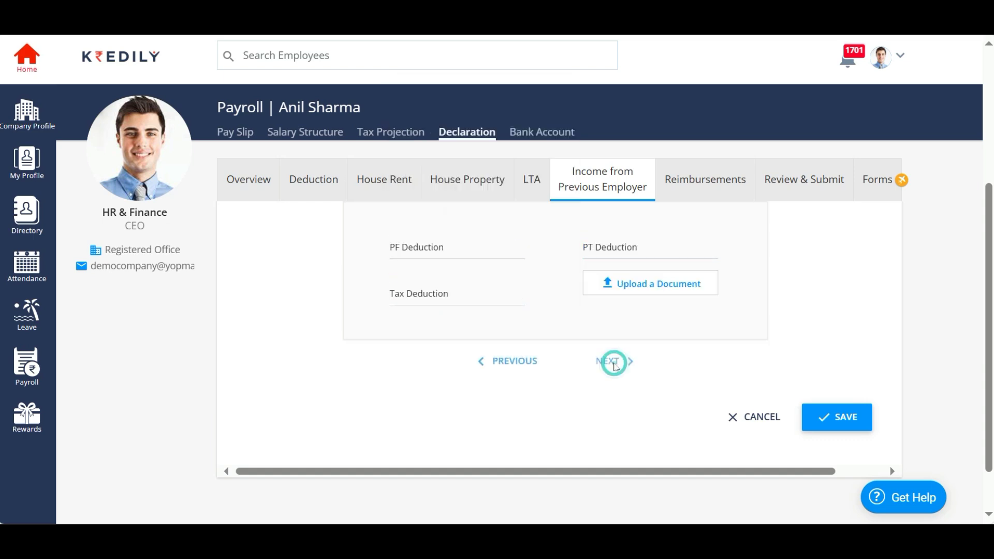
- Enter deductions: PF 7,200, PT 400 and tax 14,000
click(436, 245)
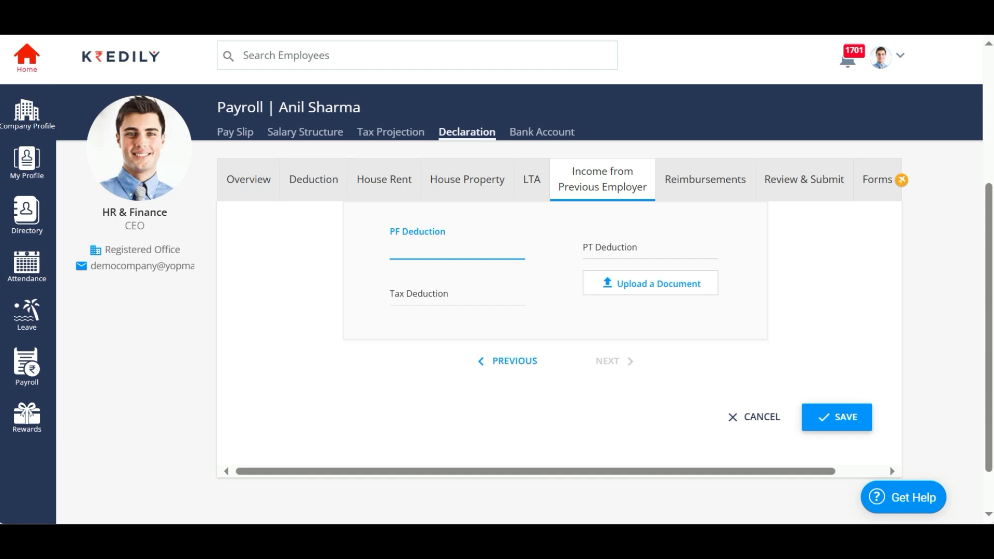
text(7,200)
click(650, 249)
text(400)
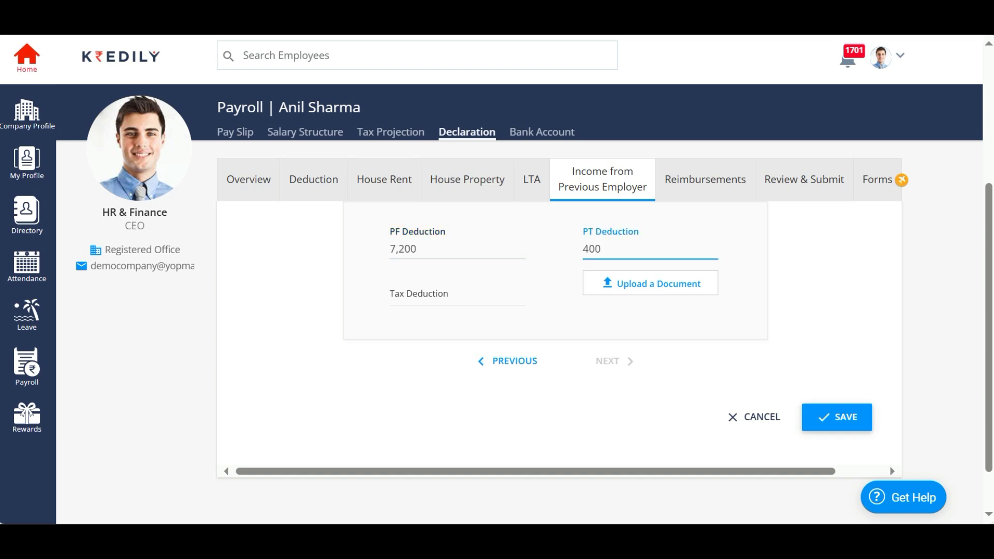
click(457, 297)
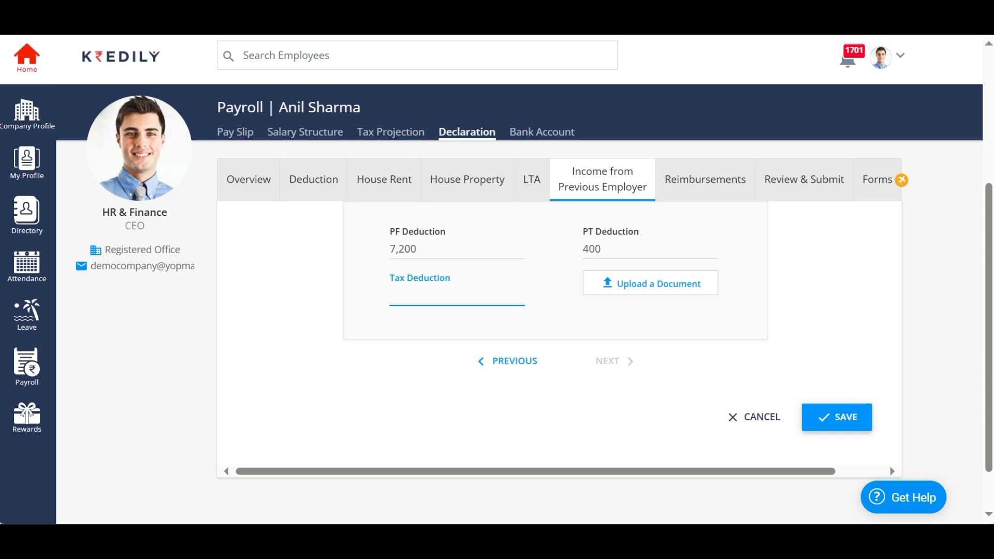
text(14000)
- Upload the tax computation PDF from Downloads as proof and save the record
click(665, 290)
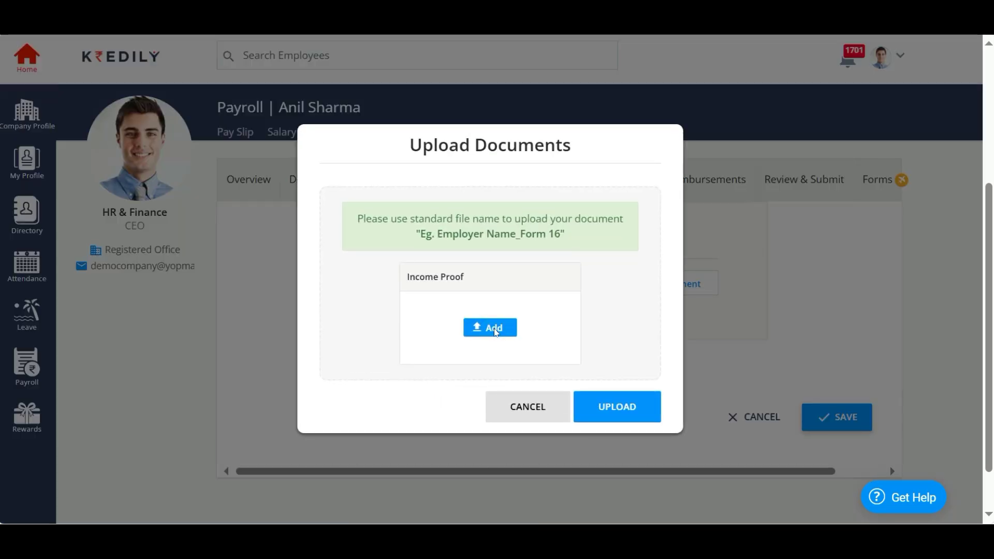
click(495, 332)
click(254, 211)
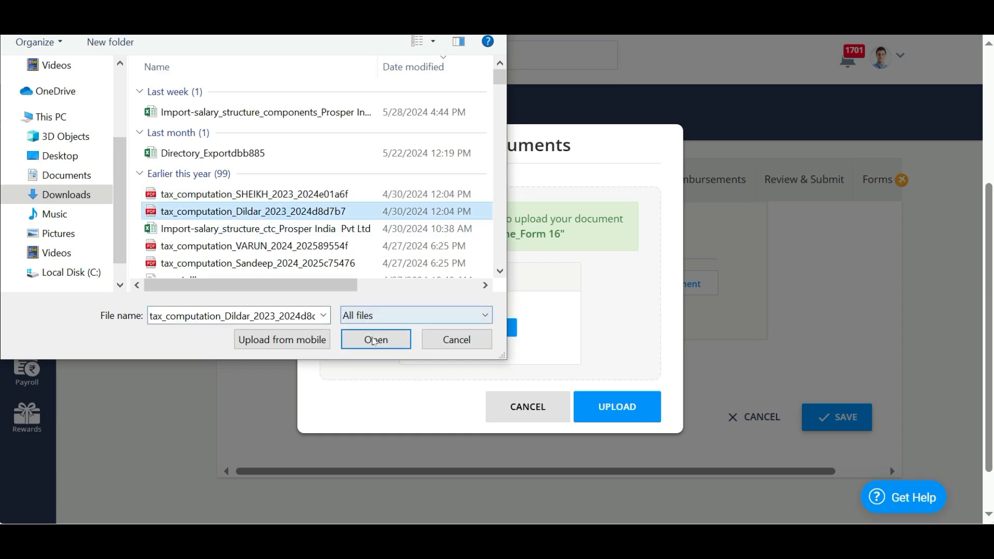
click(374, 340)
click(617, 407)
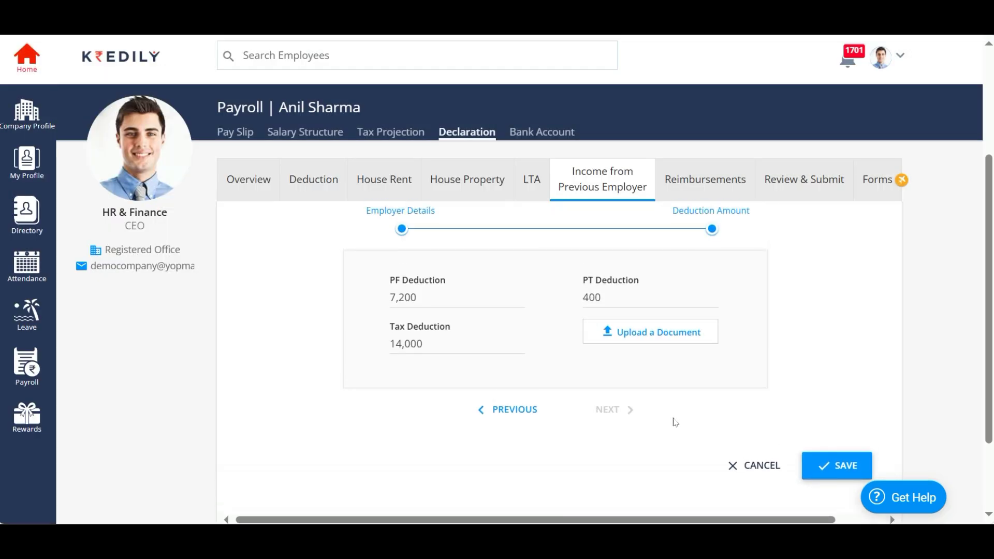
scroll(676, 422, down, 2)
click(826, 366)
click(495, 356)
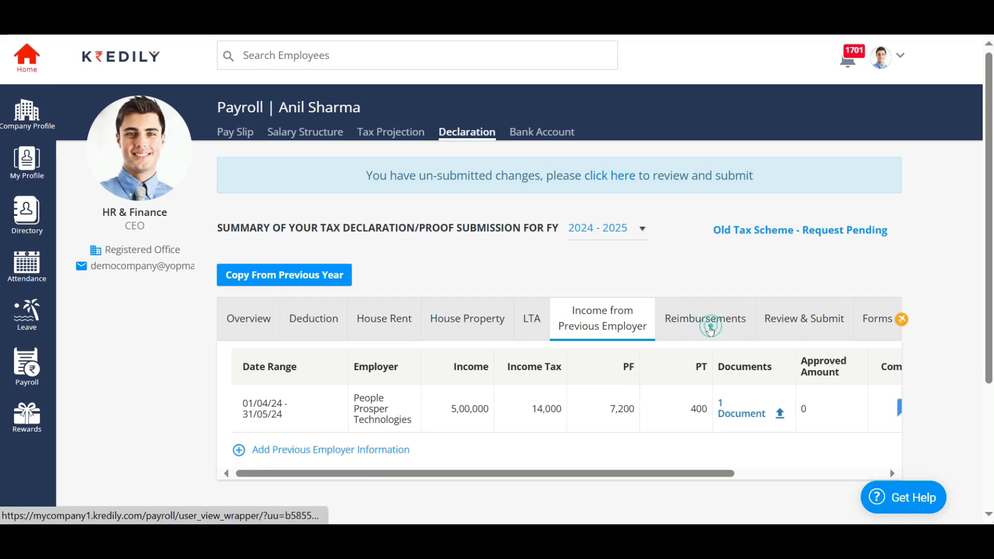
- Open Reimbursements and check the Phone Reimbursment row's 15000 limit
click(711, 328)
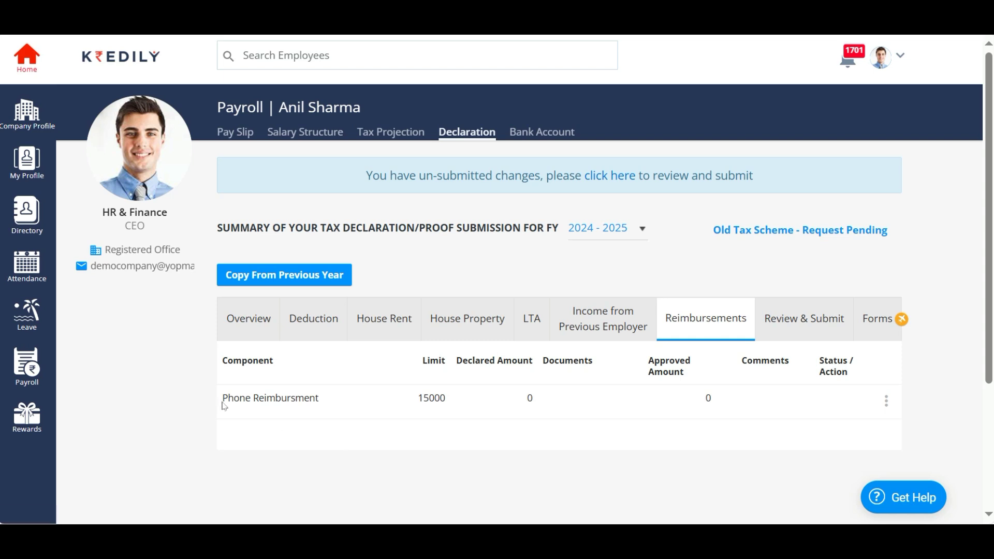
drag(224, 406, 331, 399)
double_click(431, 398)
click(506, 421)
- Edit the Phone Reimbursment row to declare 12,000 and save it
click(889, 408)
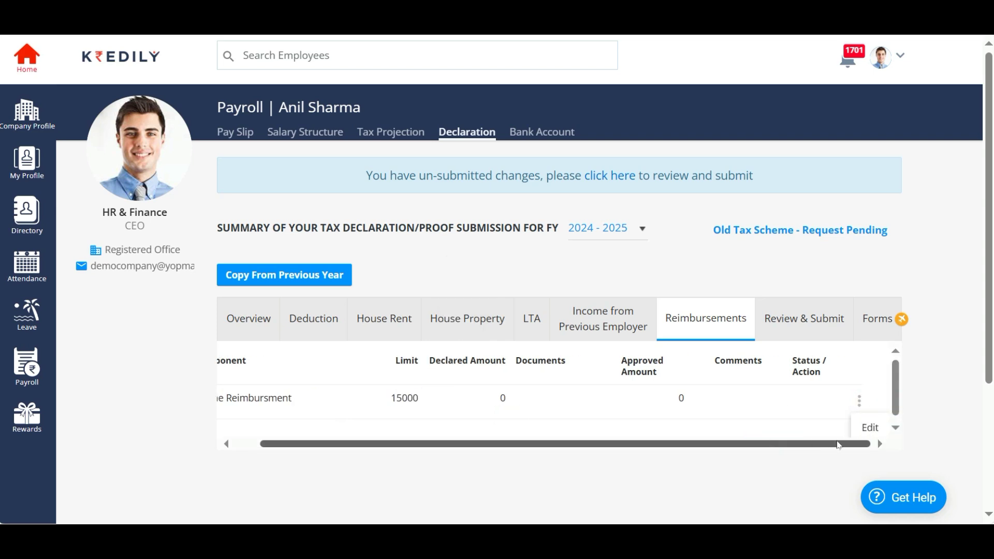
click(850, 433)
click(886, 407)
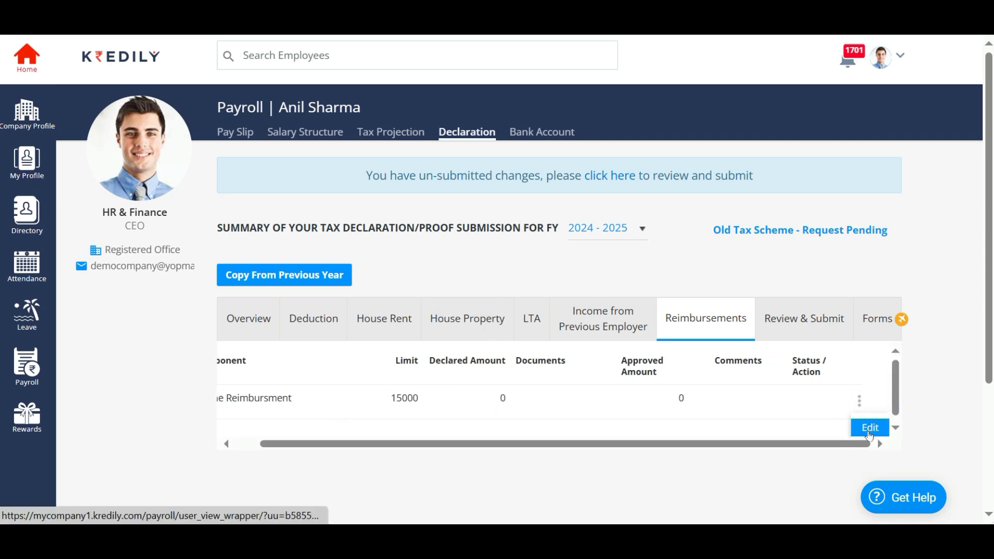
click(868, 425)
text(12000)
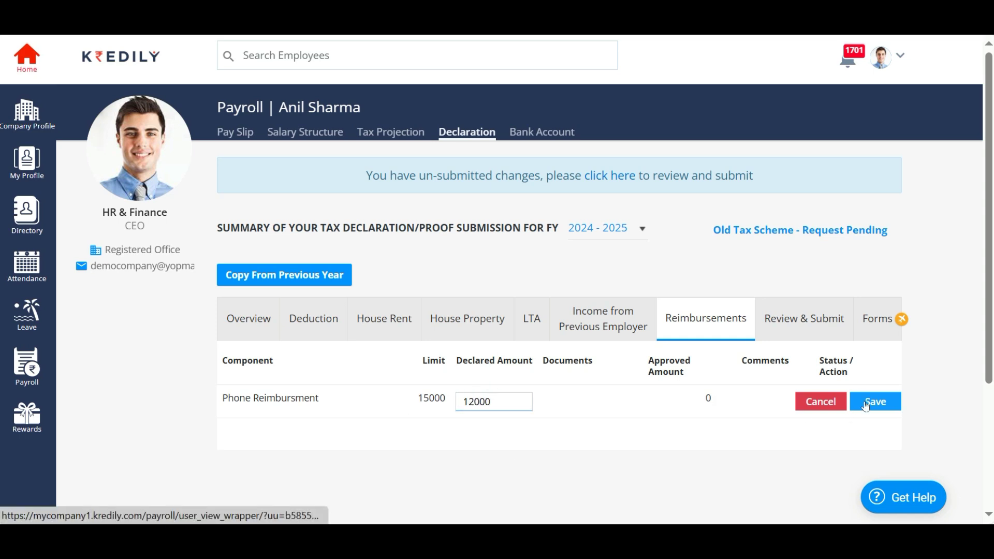
click(873, 402)
- Skip the reimbursement document upload and go to the Review & Submit summary
click(560, 406)
click(519, 411)
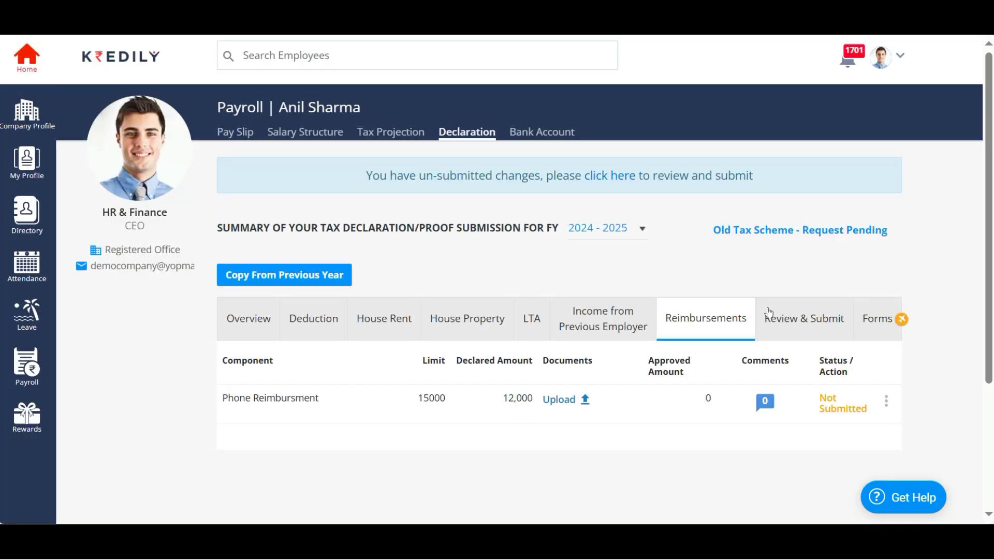
click(805, 321)
- Review the summary, submit the FY 2024-25 declaration and acknowledge the success message
scroll(492, 461, down, 5)
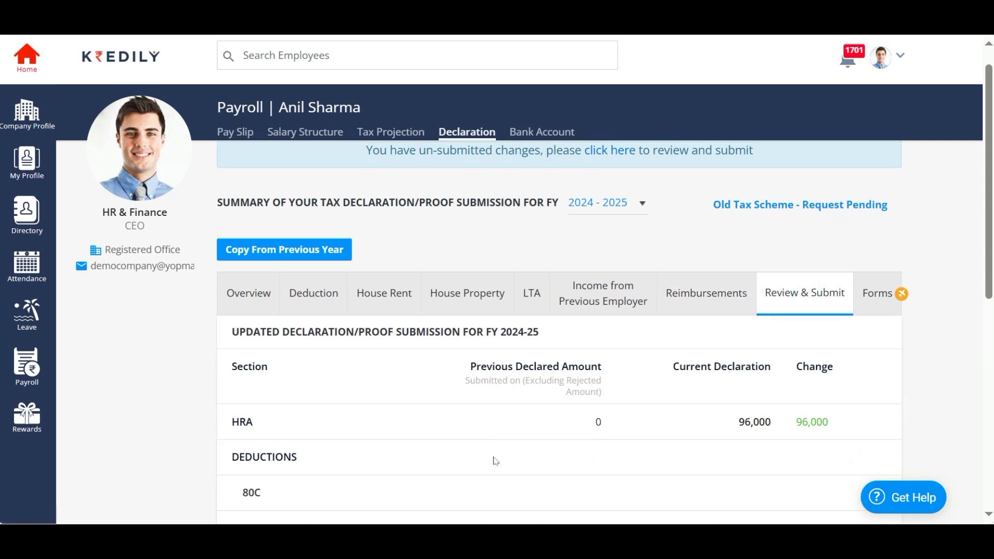
scroll(494, 460, up, 4)
scroll(493, 460, down, 4)
scroll(496, 461, down, 3)
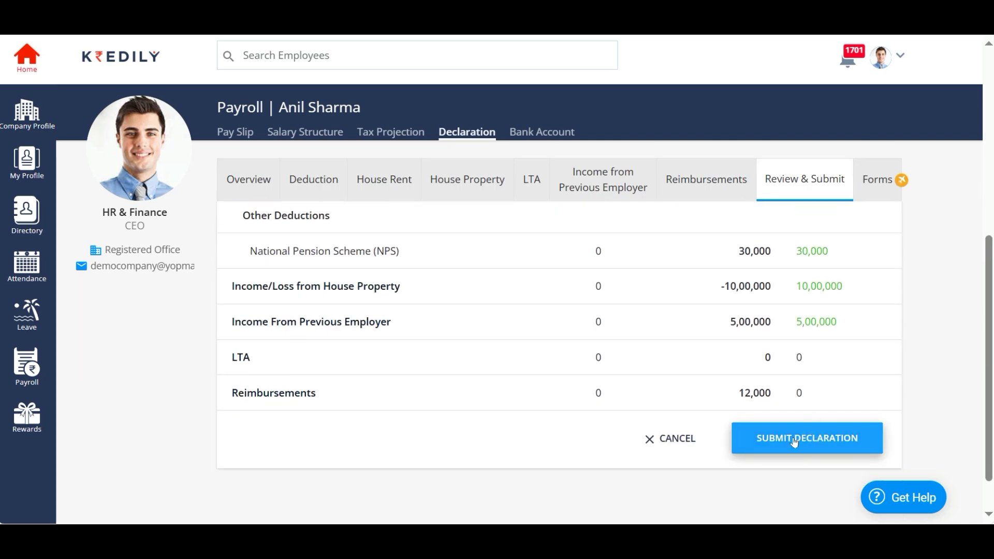
click(803, 439)
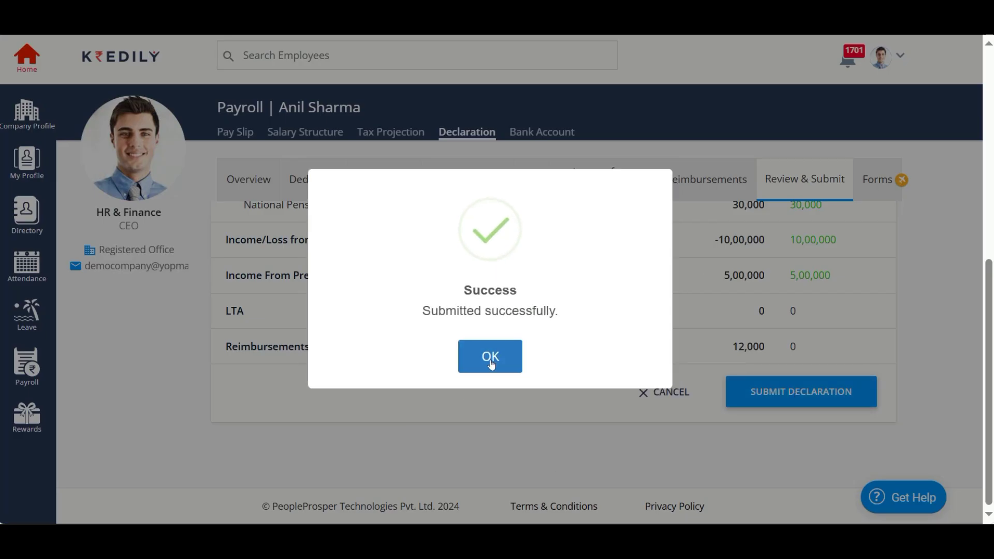
click(501, 358)
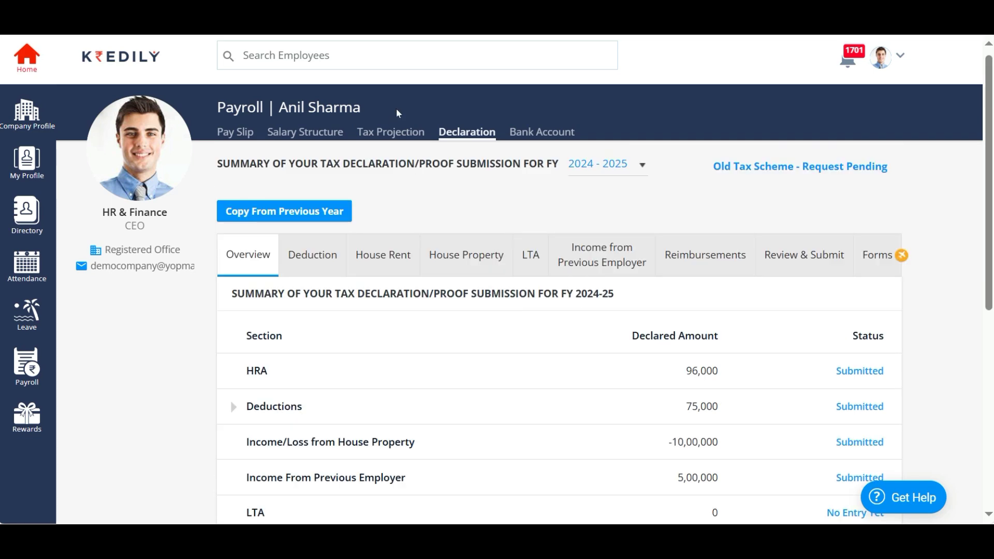
- Check the tax projection's annual income tax total of 2,95,048
click(386, 134)
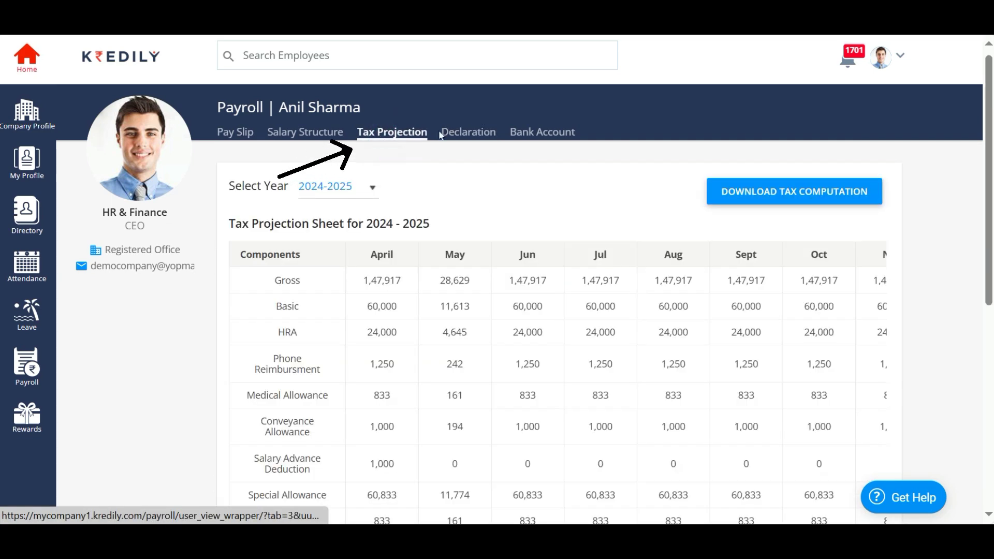
scroll(559, 318, down, 3)
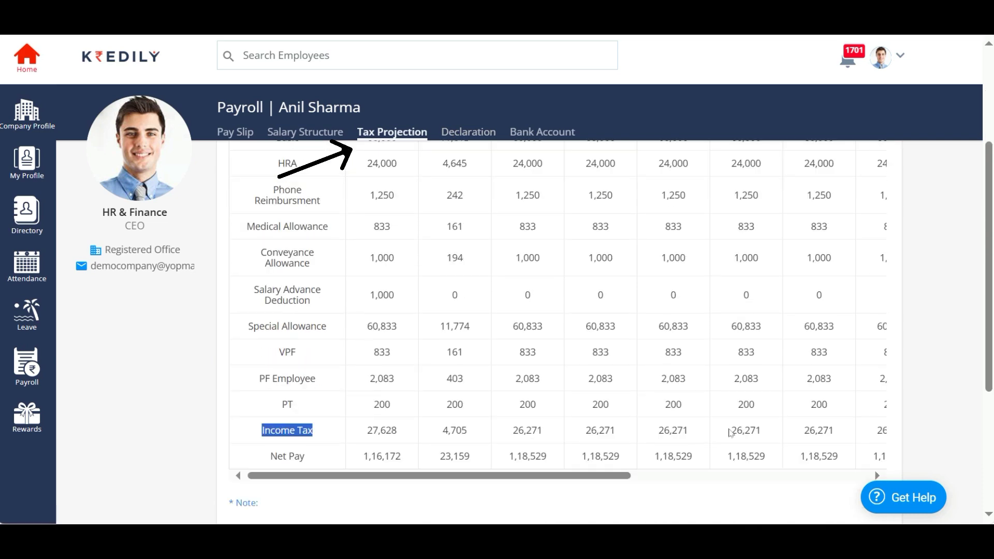
scroll(731, 432, up, 4)
scroll(730, 432, down, 4)
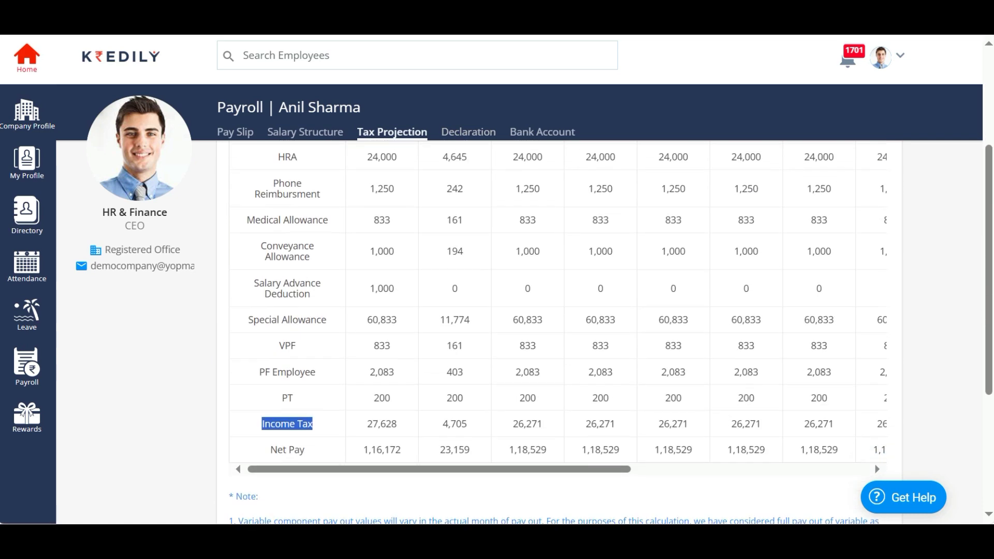
scroll(735, 430, right, 10)
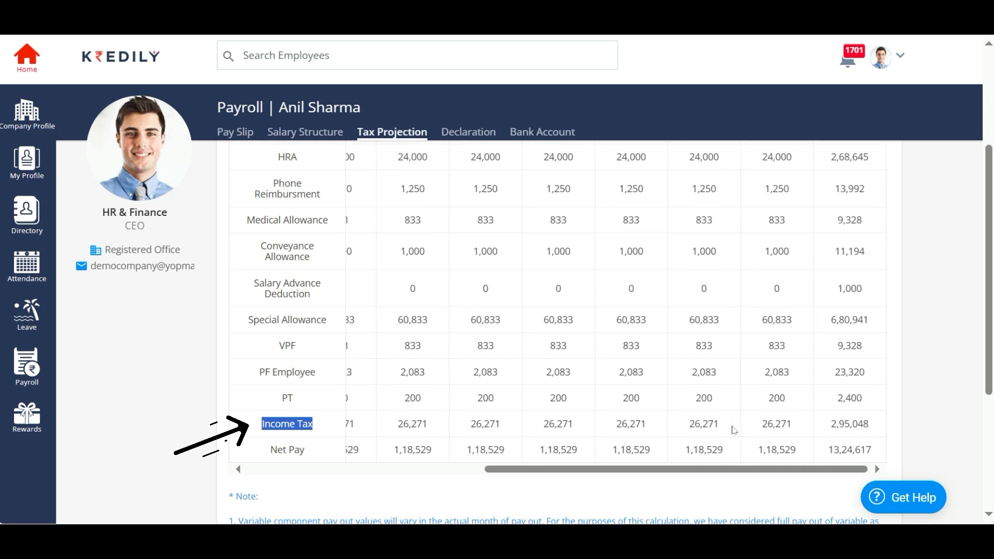
double_click(850, 424)
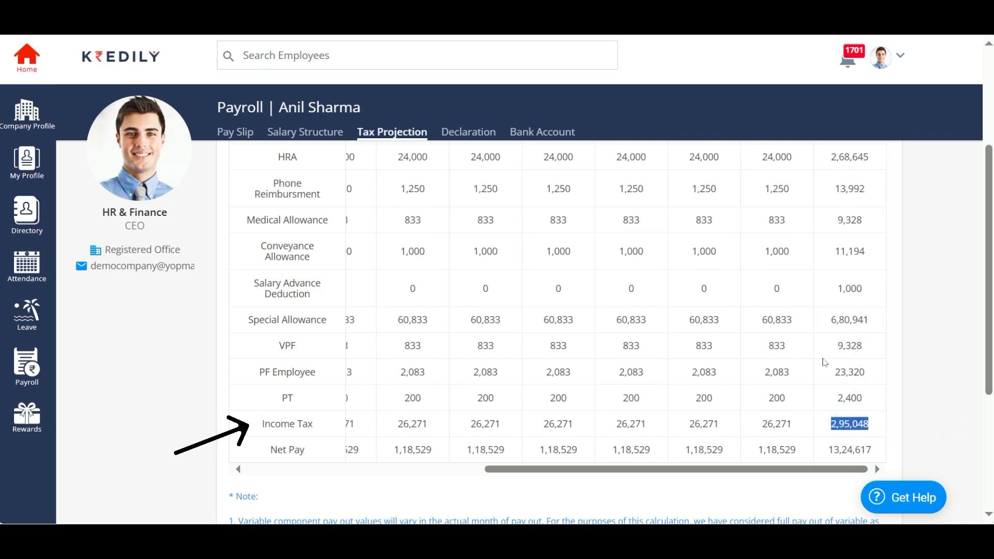
- Return to the declaration's Forms and view Form 16, which has no document
click(467, 133)
scroll(433, 333, down, 7)
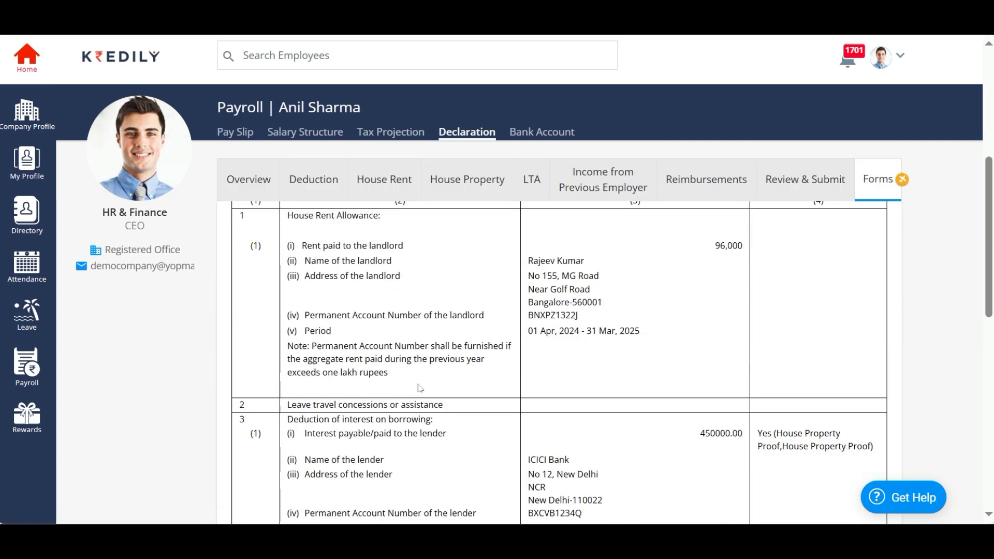
scroll(388, 327, up, 7)
click(341, 317)
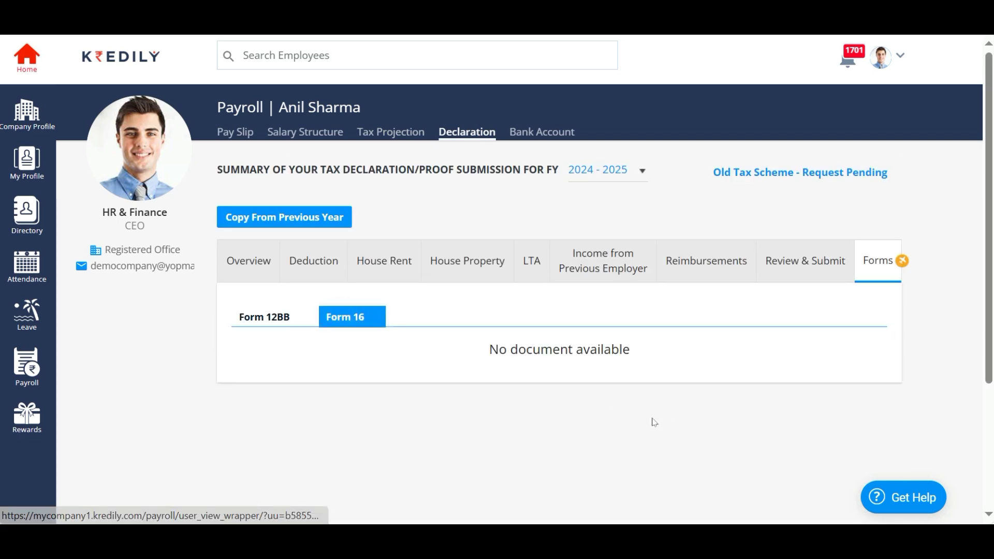